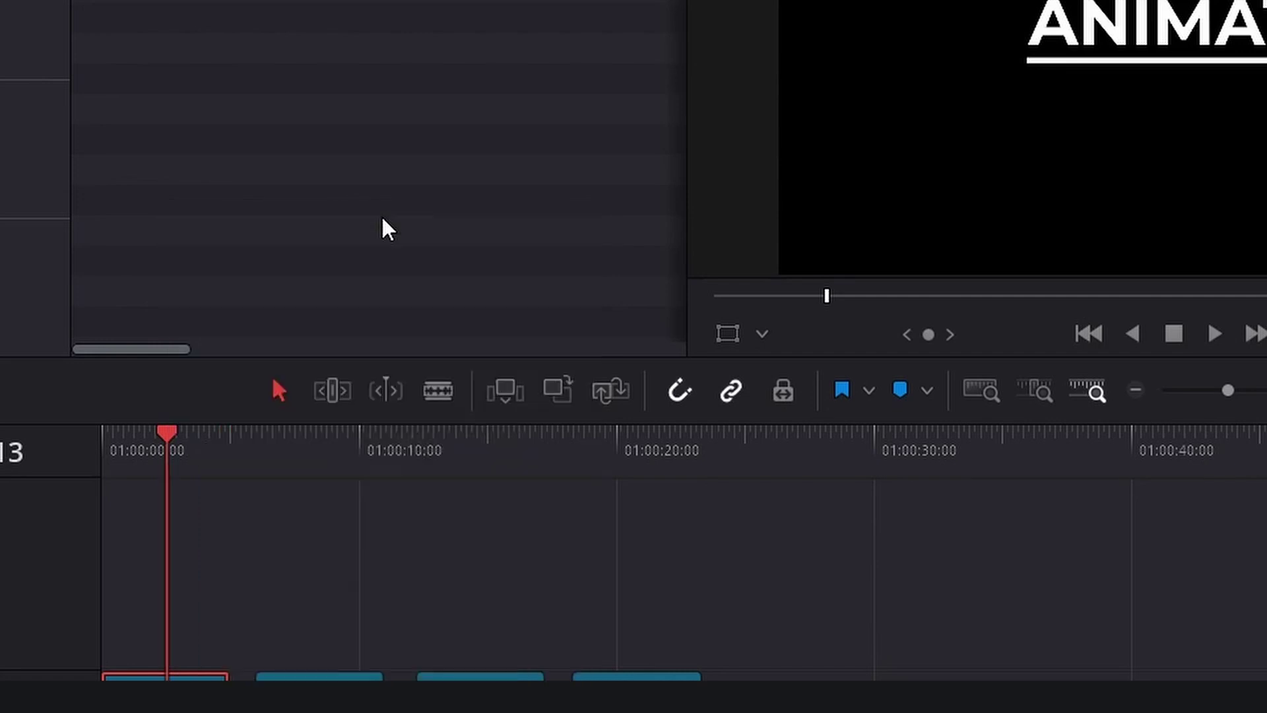
# Step: Name the new compound clip "Fusion Update" and create it from the first Animation clip
pyautogui.write('Fu')
pyautogui.write('sion Update')
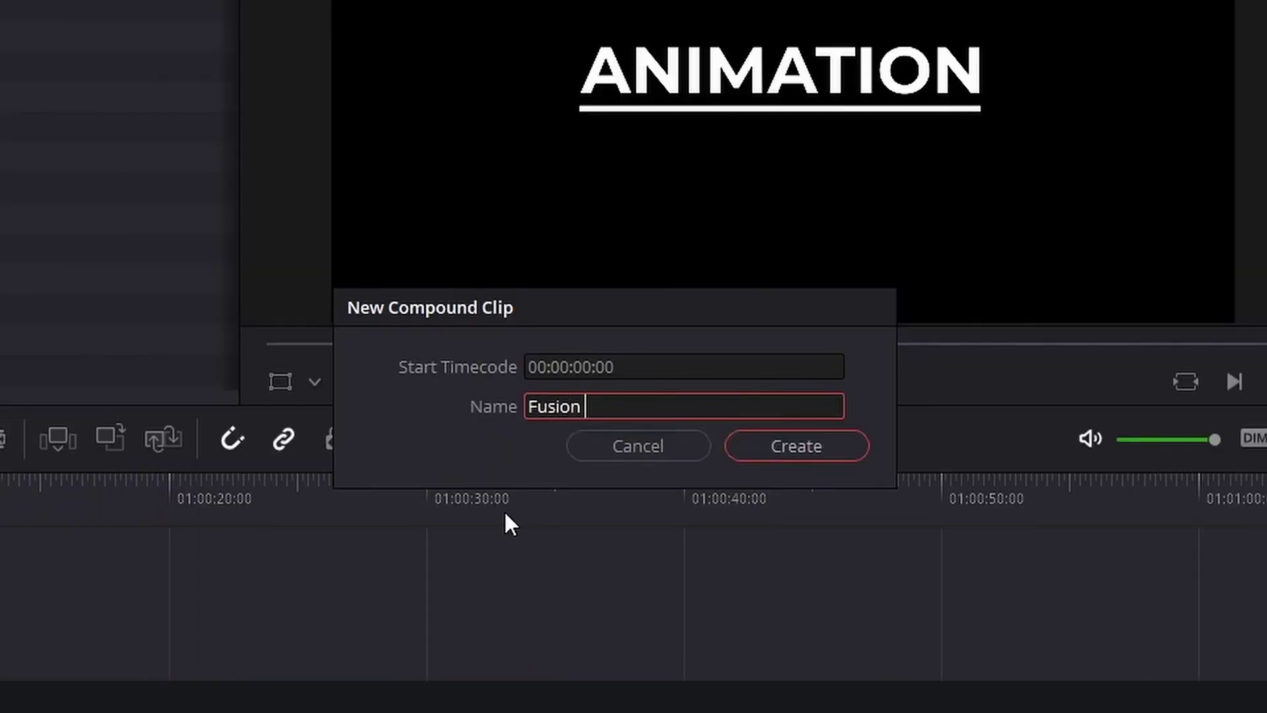
pyautogui.click(822, 444)
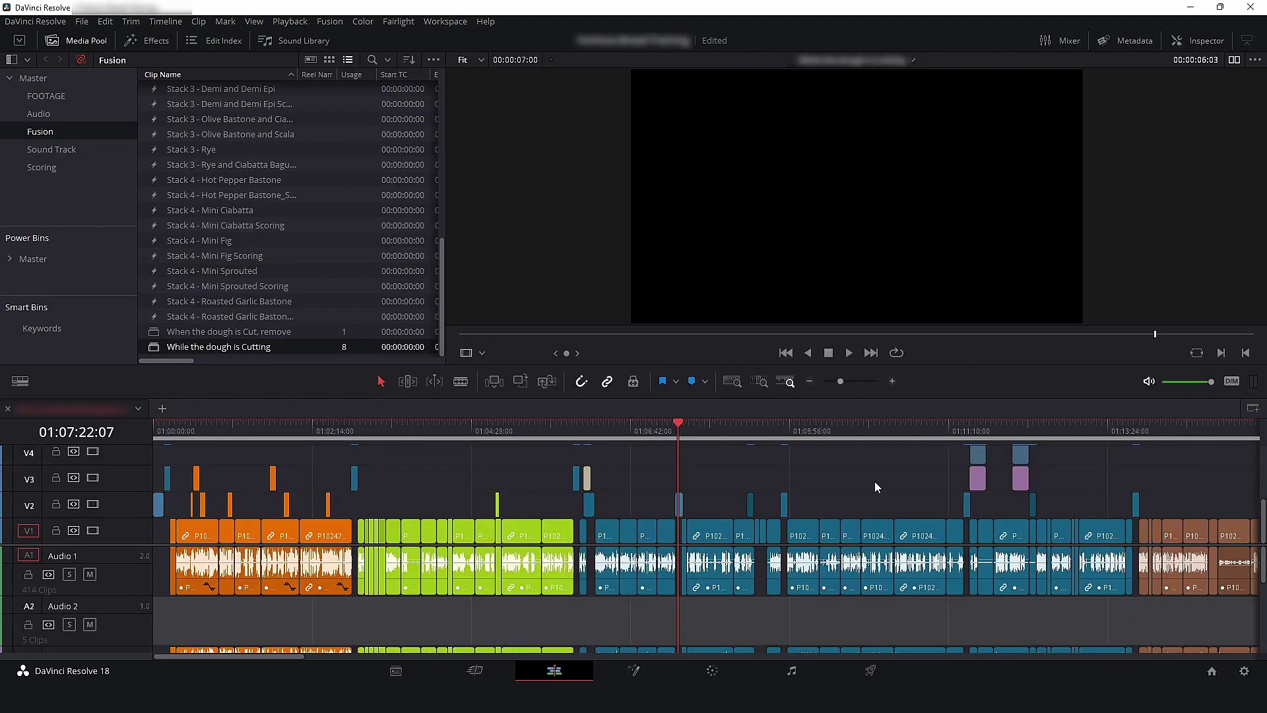
# Step: Scrub through the long edited dough-cutting timeline and play back a section to see how its Fusion clips are reused
pyautogui.hscroll(10, 874, 481)
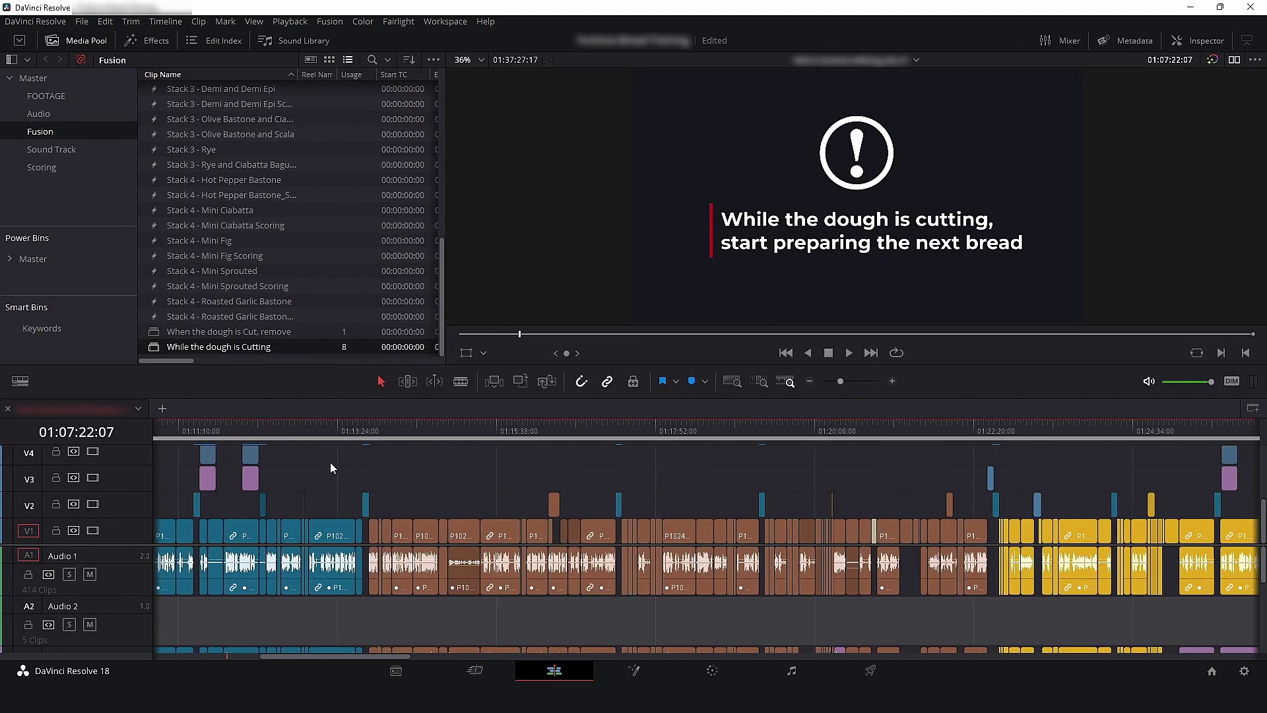
pyautogui.moveTo(1041, 437); pyautogui.dragTo(1035, 437)
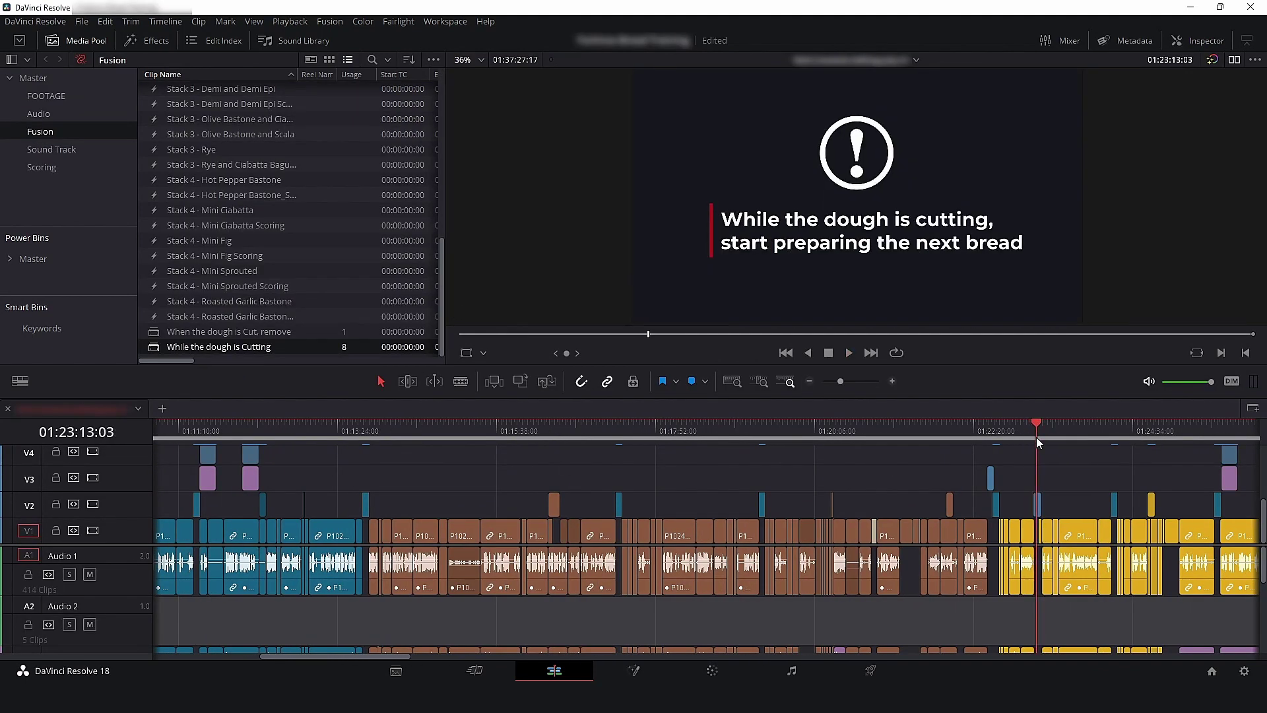
pyautogui.hscroll(-7, 1036, 437)
pyautogui.click(188, 430)
pyautogui.press('space')
pyautogui.press('space')
pyautogui.rightClick(169, 346)
pyautogui.click(211, 389)
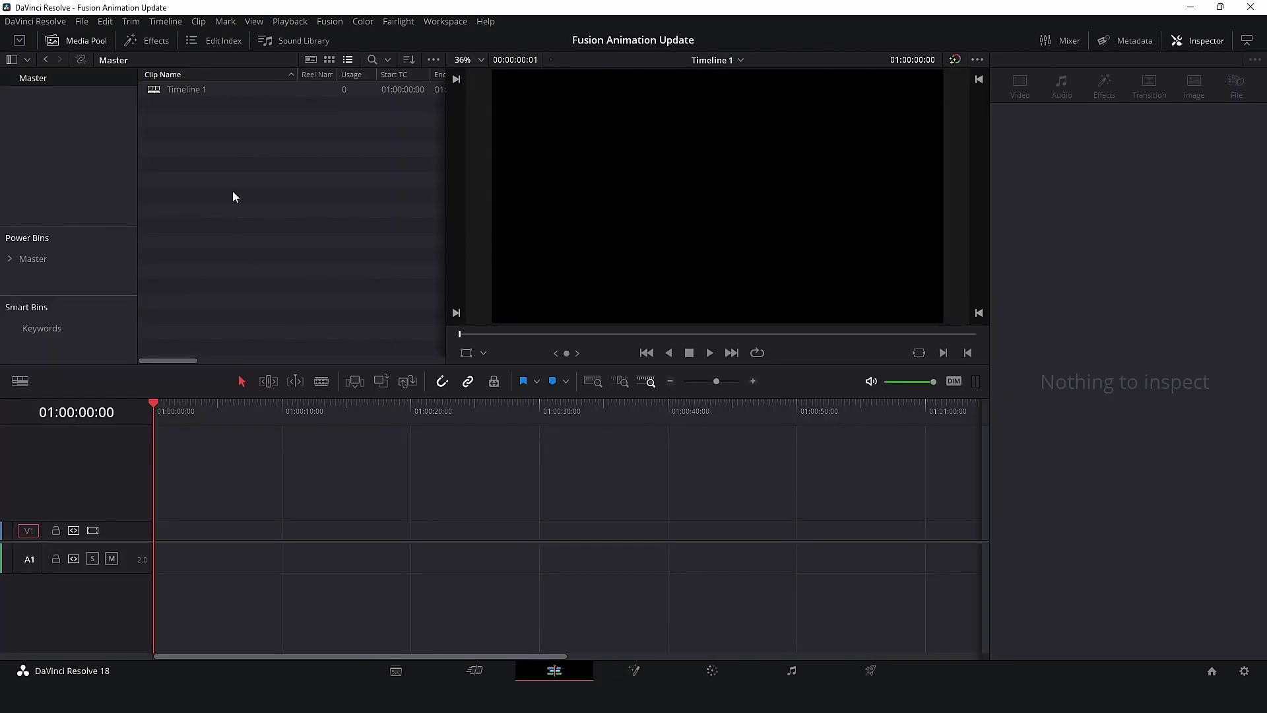
# Step: Create a Fusion composition named "Animation" in the Master bin and open it on the Fusion page
pyautogui.rightClick(233, 192)
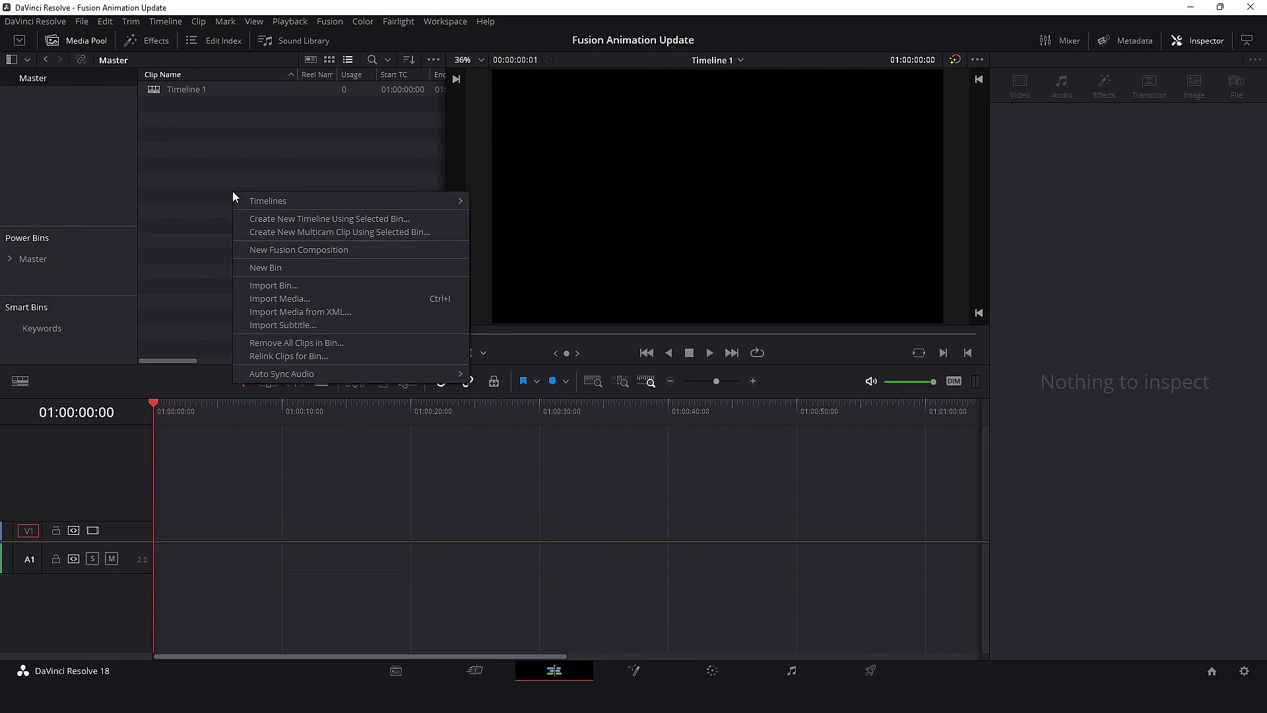
pyautogui.click(299, 251)
pyautogui.write('Animation')
pyautogui.click(723, 420)
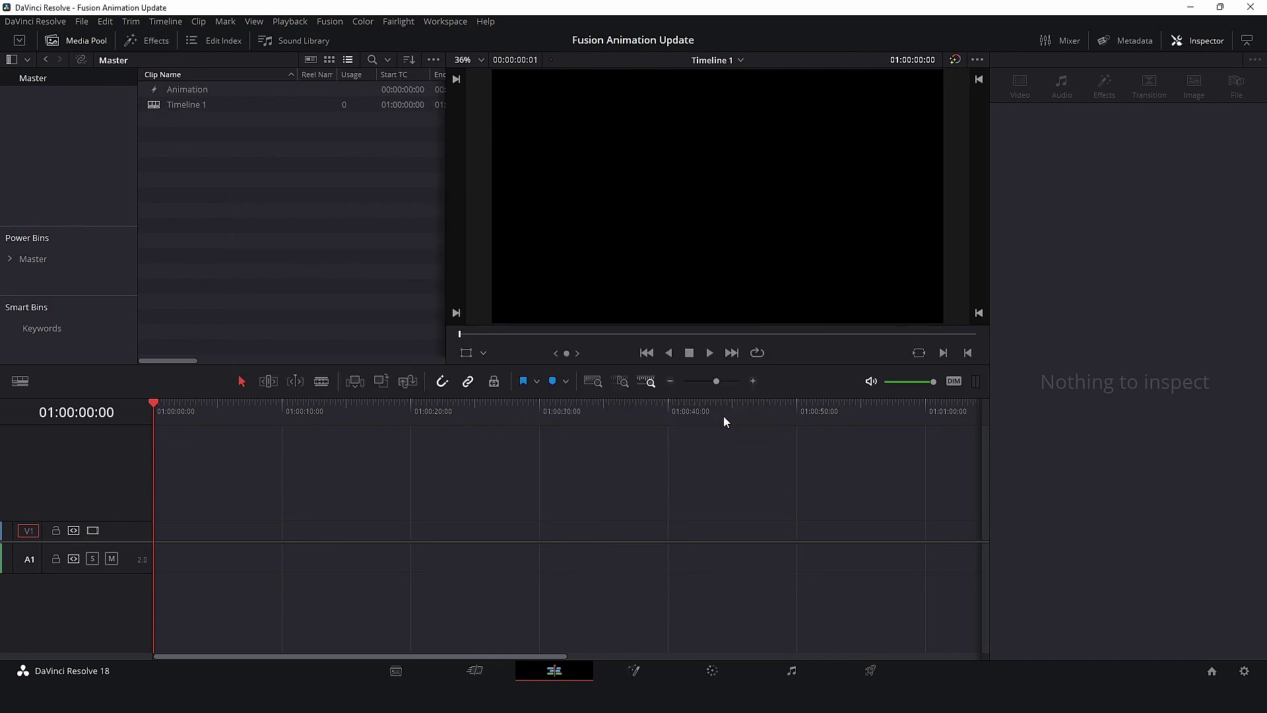
pyautogui.click(184, 93)
pyautogui.doubleClick(184, 91)
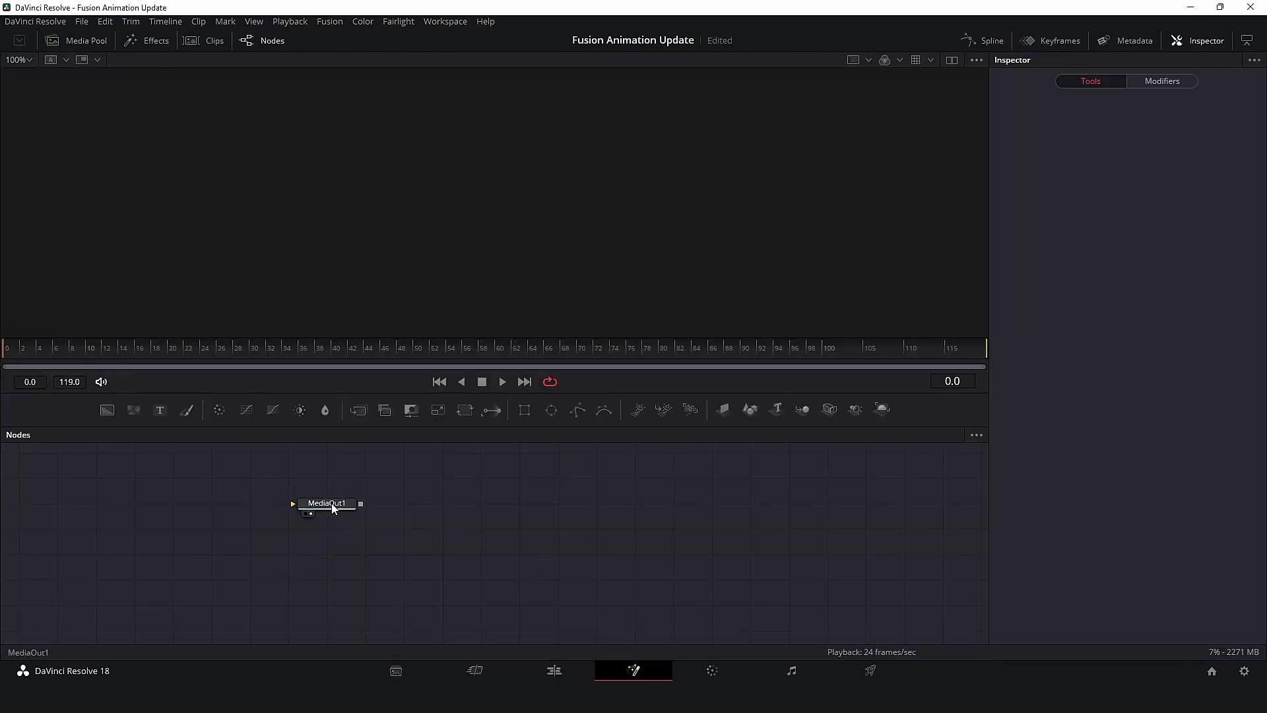
# Step: Add Text+ and Merge nodes and connect the text through the merge to MediaOut1
pyautogui.moveTo(331, 503); pyautogui.dragTo(582, 529)
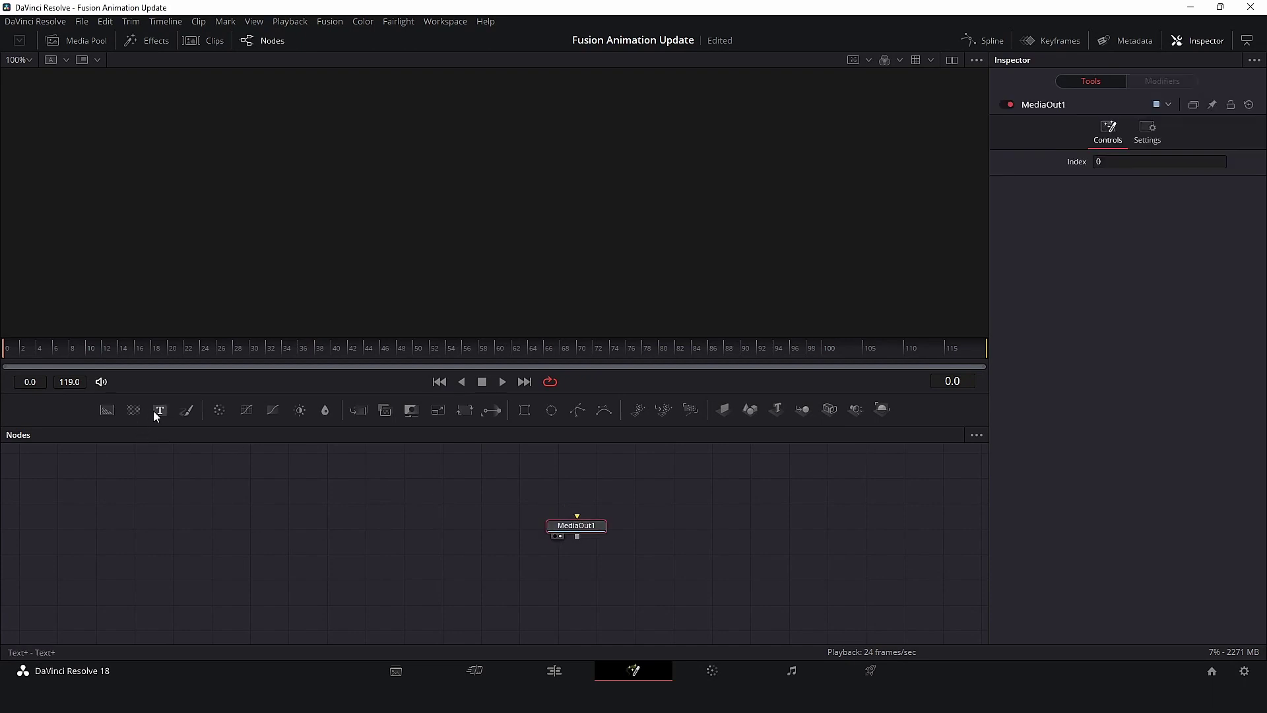
pyautogui.moveTo(157, 411); pyautogui.dragTo(330, 528)
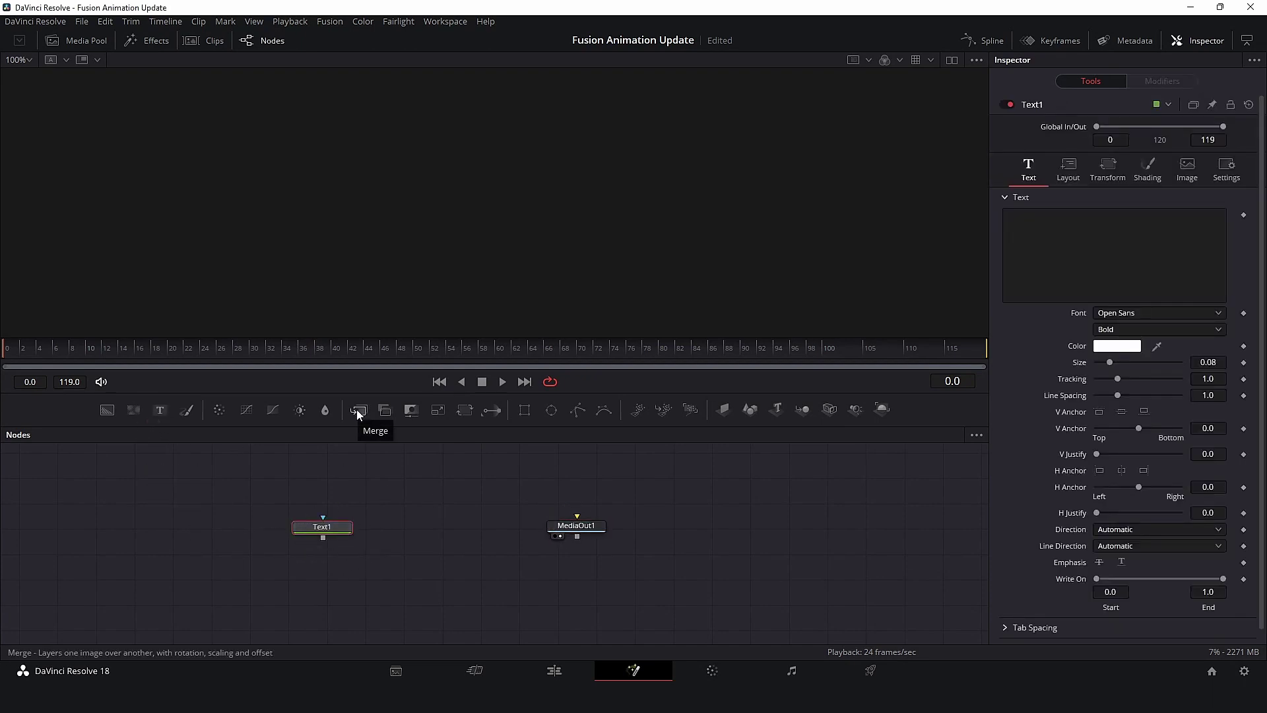
pyautogui.moveTo(358, 413); pyautogui.dragTo(388, 474)
pyautogui.moveTo(395, 525); pyautogui.dragTo(462, 527)
pyautogui.moveTo(323, 537); pyautogui.dragTo(571, 525)
# Step: Set Text1's text to "ANIMATION" in the Montserrat font
pyautogui.click(322, 526)
pyautogui.click(1032, 227)
pyautogui.write('ANIMATION')
pyautogui.click(1139, 313)
pyautogui.click(1131, 377)
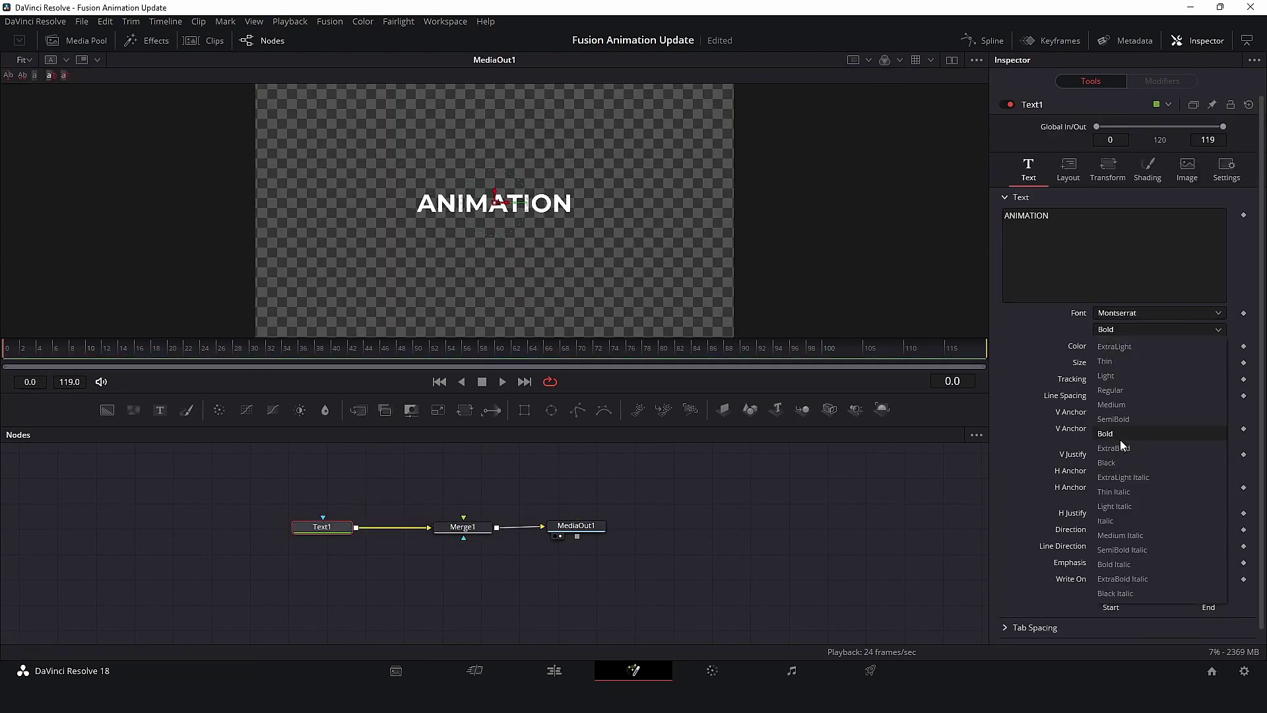
# Step: Add a Polygon node feeding Merge1 for the underline, with a border width of 0.0064 and square line ends
pyautogui.click(578, 409)
pyautogui.moveTo(467, 476); pyautogui.dragTo(464, 526)
pyautogui.moveTo(1138, 228); pyautogui.dragTo(1140, 228)
pyautogui.scroll(3, 635, 248)
pyautogui.click(1183, 260)
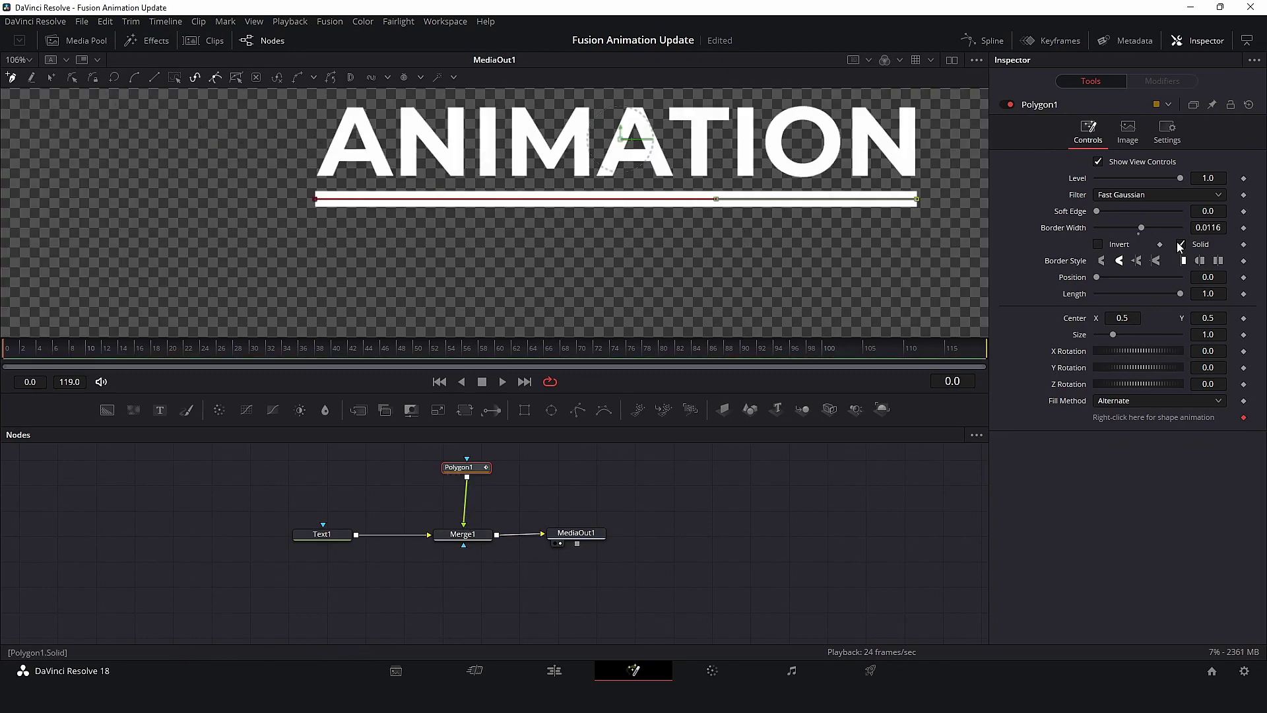
pyautogui.moveTo(1141, 228); pyautogui.dragTo(1139, 228)
# Step: Fit the composition in the viewer and place the Polygon1 node above Merge1
pyautogui.click(20, 60)
pyautogui.click(21, 75)
pyautogui.click(977, 60)
pyautogui.click(904, 90)
pyautogui.moveTo(466, 469); pyautogui.dragTo(465, 483)
pyautogui.scroll(2, 462, 485)
pyautogui.click(637, 560)
# Step: Keyframe Polygon1's Length so the underline draws on from the first frame to frame 20
pyautogui.click(484, 483)
pyautogui.click(1243, 294)
pyautogui.moveTo(1180, 294)
pyautogui.mouseDown()
pyautogui.moveTo(1096, 294)
pyautogui.moveTo(1180, 294)
pyautogui.mouseUp()
pyautogui.click(952, 381)
pyautogui.write('20')
# Step: Ease the underline's Length animation by reshaping its curve in the Spline editor
pyautogui.click(983, 40)
pyautogui.click(560, 485)
pyautogui.moveTo(879, 474); pyautogui.dragTo(743, 475)
pyautogui.moveTo(744, 475); pyautogui.dragTo(724, 474)
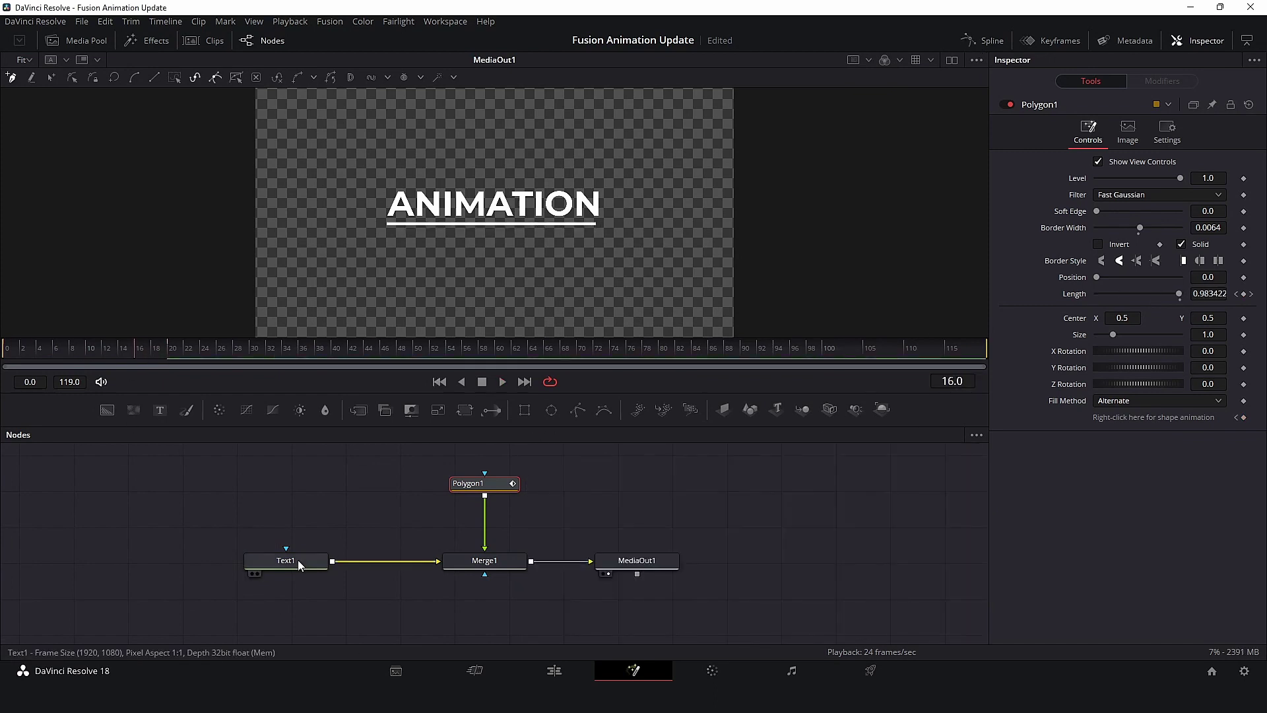
# Step: Lower Text1's layout Center Y to below the underline and keyframe it at frame 16
pyautogui.click(303, 562)
pyautogui.click(1067, 169)
pyautogui.moveTo(1207, 231); pyautogui.dragTo(1174, 231)
pyautogui.moveTo(1174, 231); pyautogui.dragTo(1169, 231)
pyautogui.click(1243, 231)
# Step: Set Text1's Center Y to 0.5 at frame 36 for the end of the rise
pyautogui.click(951, 381)
pyautogui.write('36')
pyautogui.press('Return')
pyautogui.doubleClick(1207, 231)
pyautogui.write('0.5')
pyautogui.press('Tab')
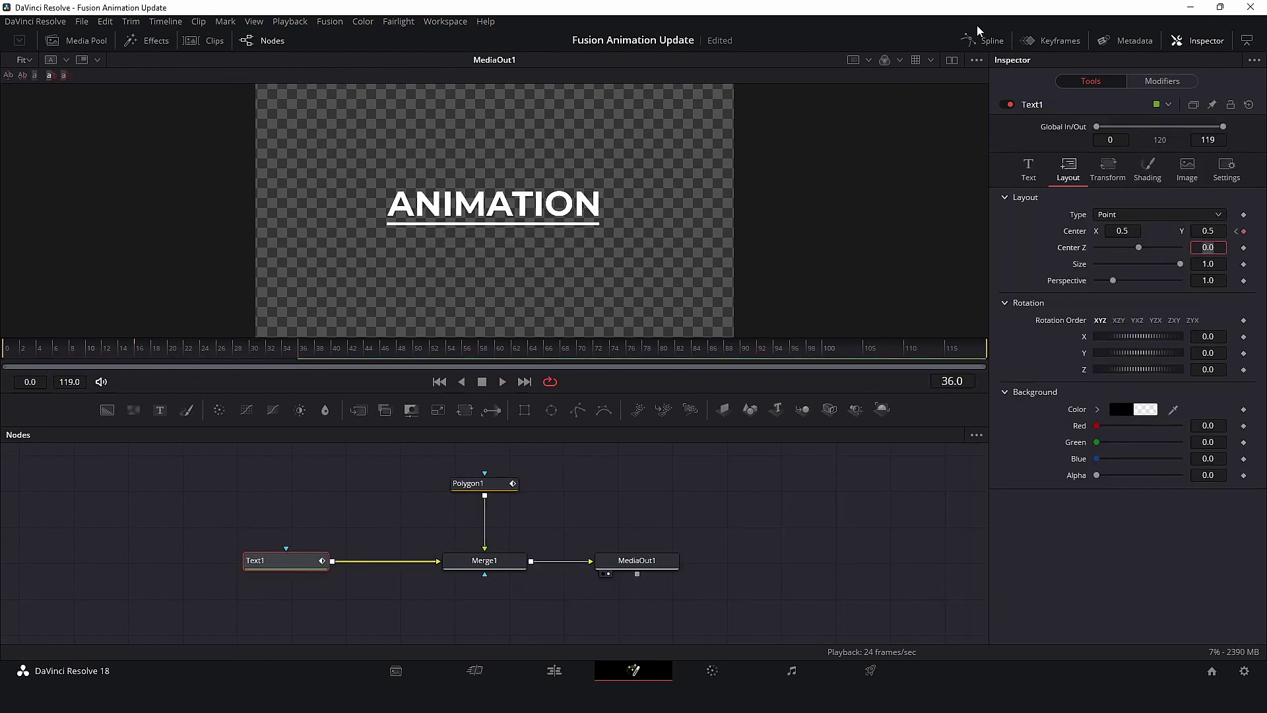
# Step: Ease Text1's position curve in the Spline editor and play the animation from the start
pyautogui.click(988, 41)
pyautogui.moveTo(880, 512); pyautogui.dragTo(730, 481)
pyautogui.click(993, 41)
pyautogui.click(439, 382)
pyautogui.press('space')
# Step: Mask Text1 with a rectangle named "MASK" placed below the underline, and apply the mask inverted
pyautogui.moveTo(524, 409); pyautogui.dragTo(286, 507)
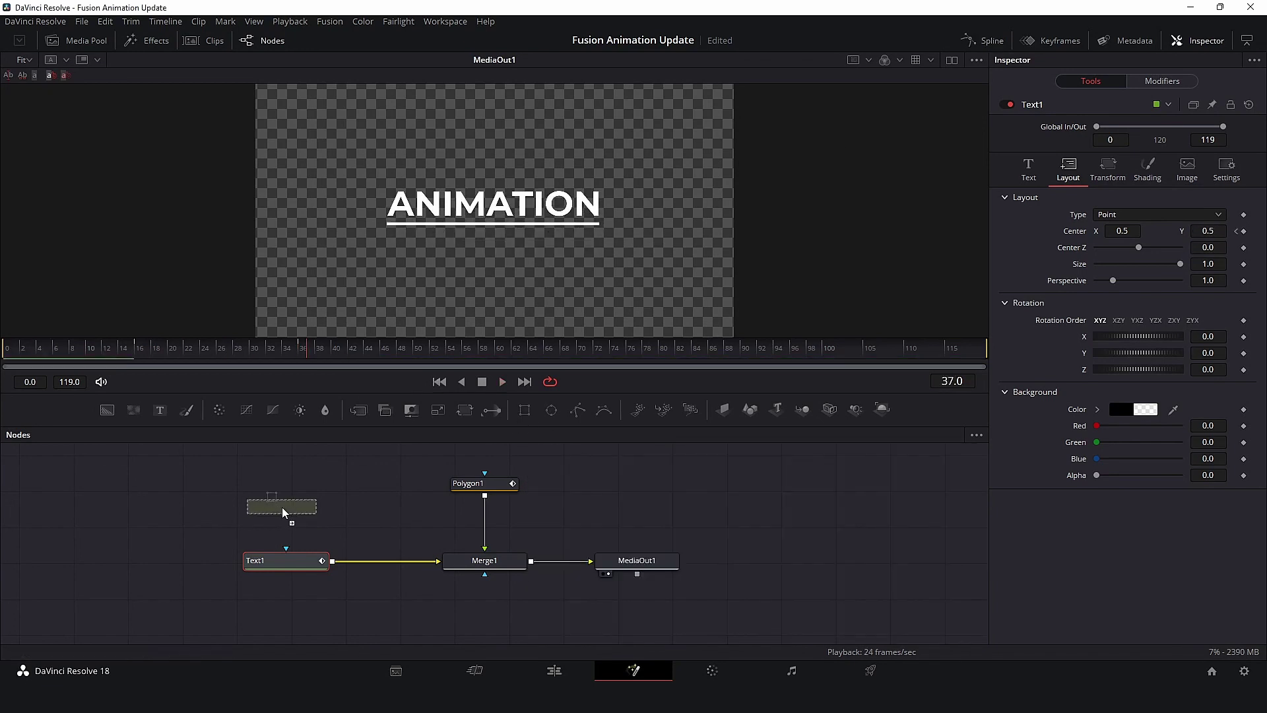
pyautogui.moveTo(285, 518); pyautogui.dragTo(286, 549)
pyautogui.moveTo(489, 135); pyautogui.dragTo(489, 173)
pyautogui.moveTo(495, 191); pyautogui.dragTo(495, 242)
pyautogui.press('F2')
pyautogui.write('MAS')
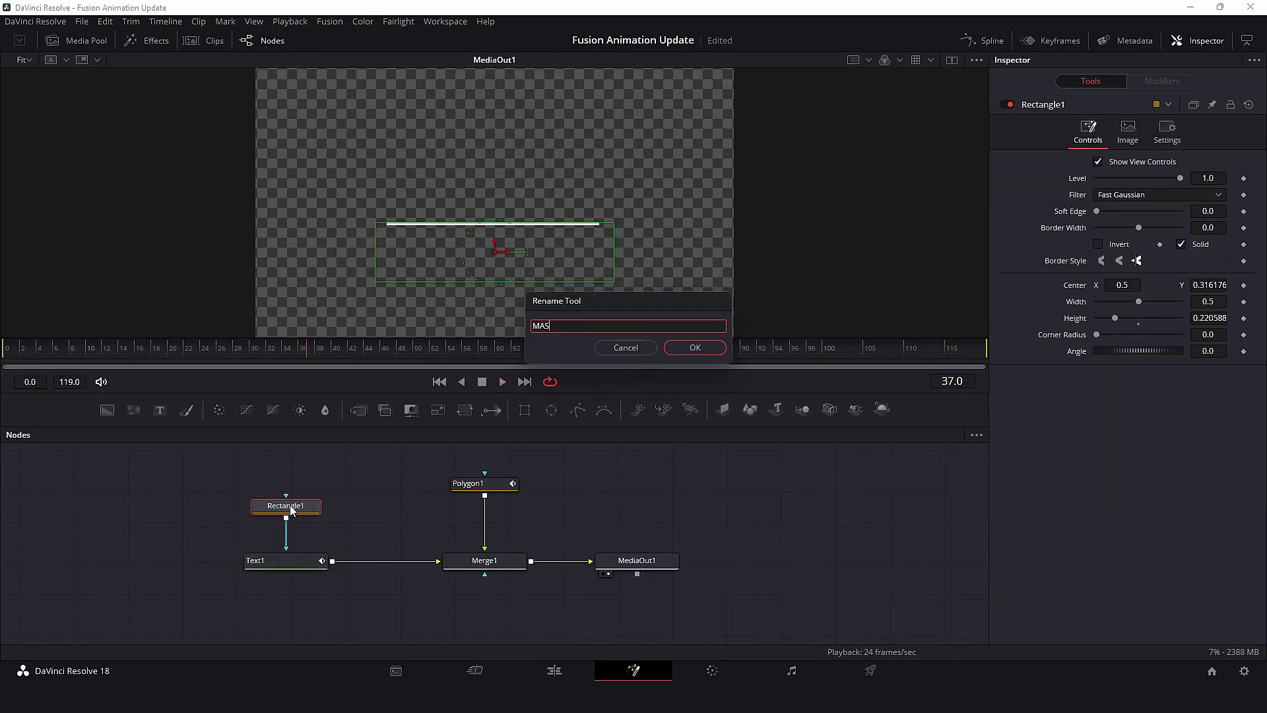
pyautogui.write('K')
pyautogui.press('Return')
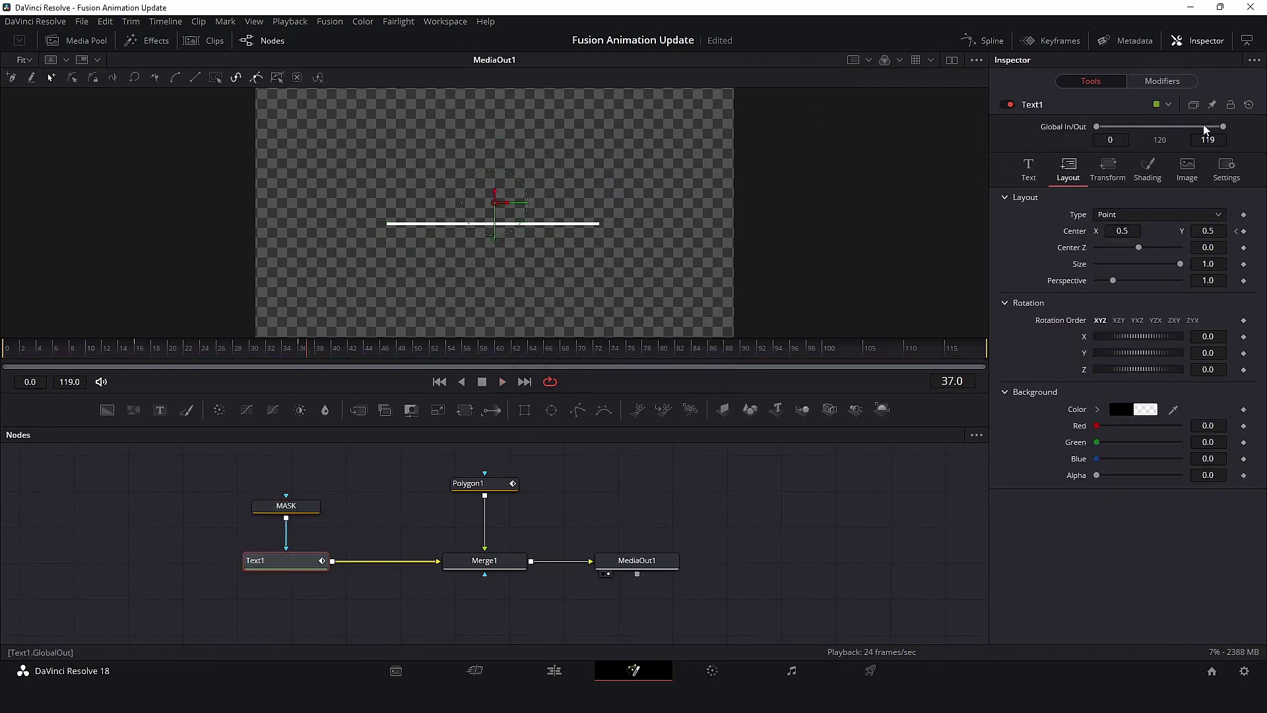
pyautogui.click(286, 560)
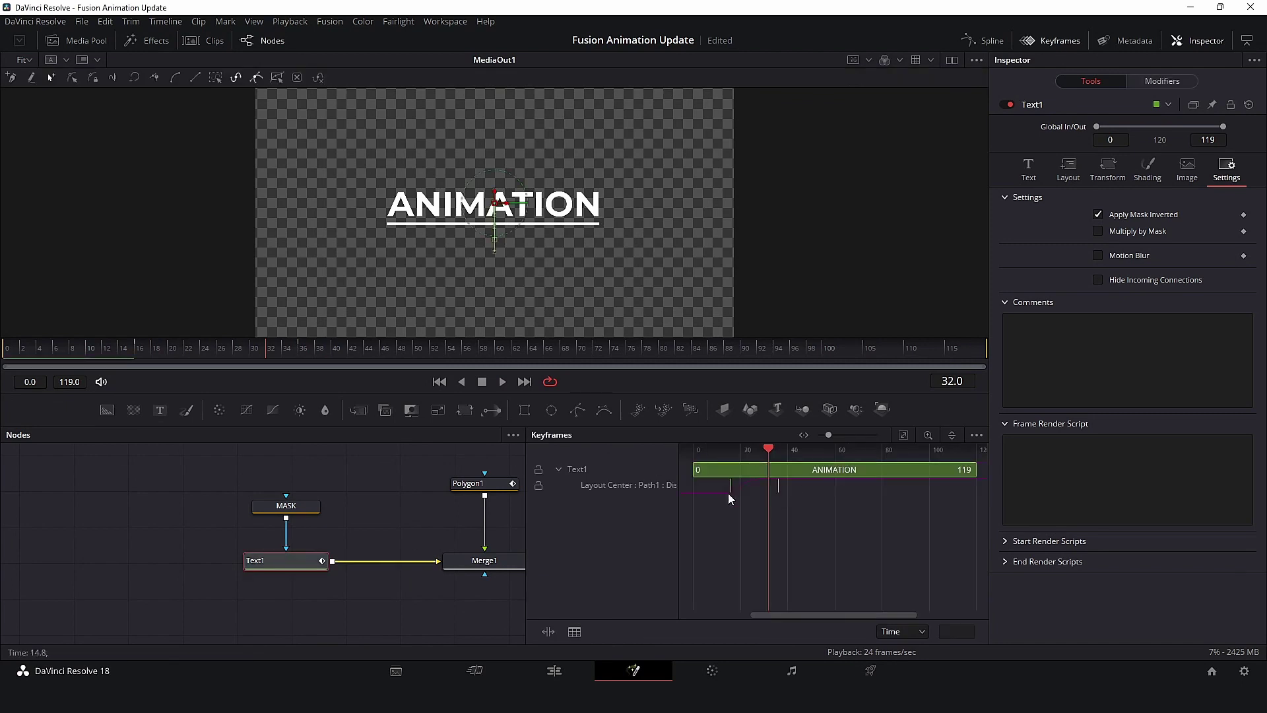
# Step: Move both of Text1's Layout Center keyframes earlier in time and play back the animation from the start
pyautogui.moveTo(730, 489); pyautogui.dragTo(723, 488)
pyautogui.moveTo(777, 486); pyautogui.dragTo(764, 486)
pyautogui.click(439, 382)
pyautogui.press('space')
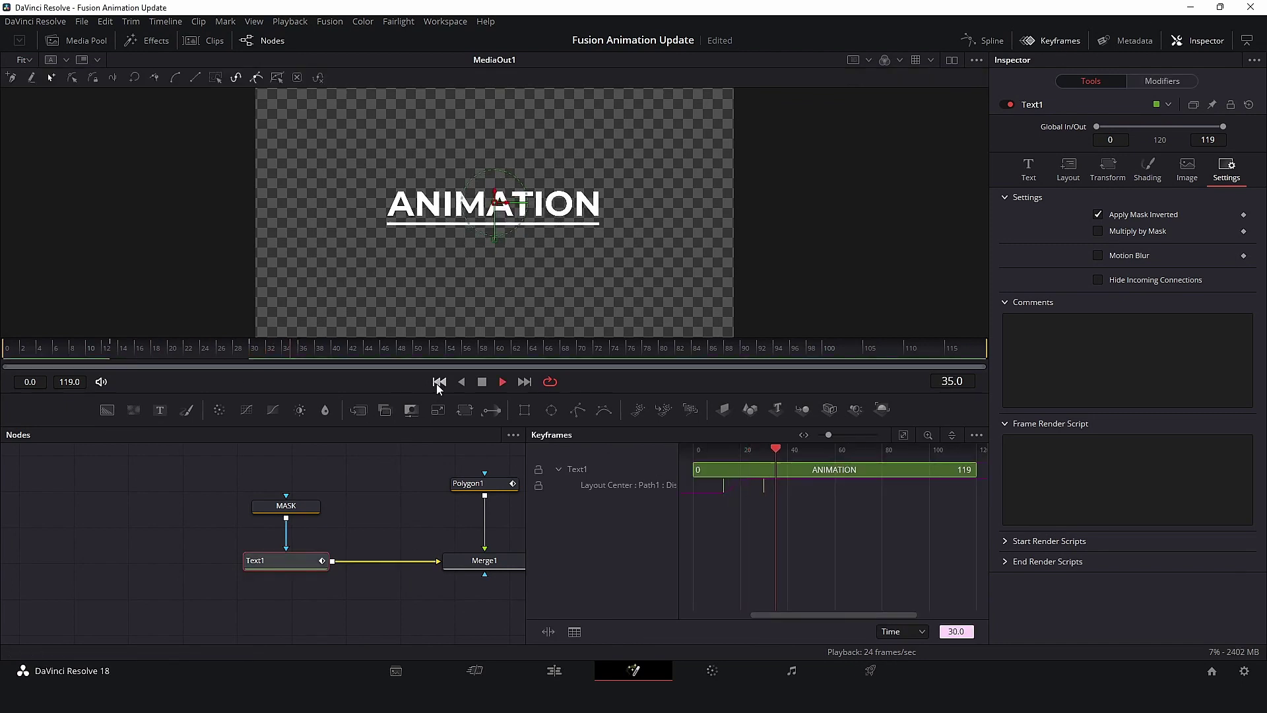
pyautogui.click(438, 384)
pyautogui.press('space')
pyautogui.click(1050, 39)
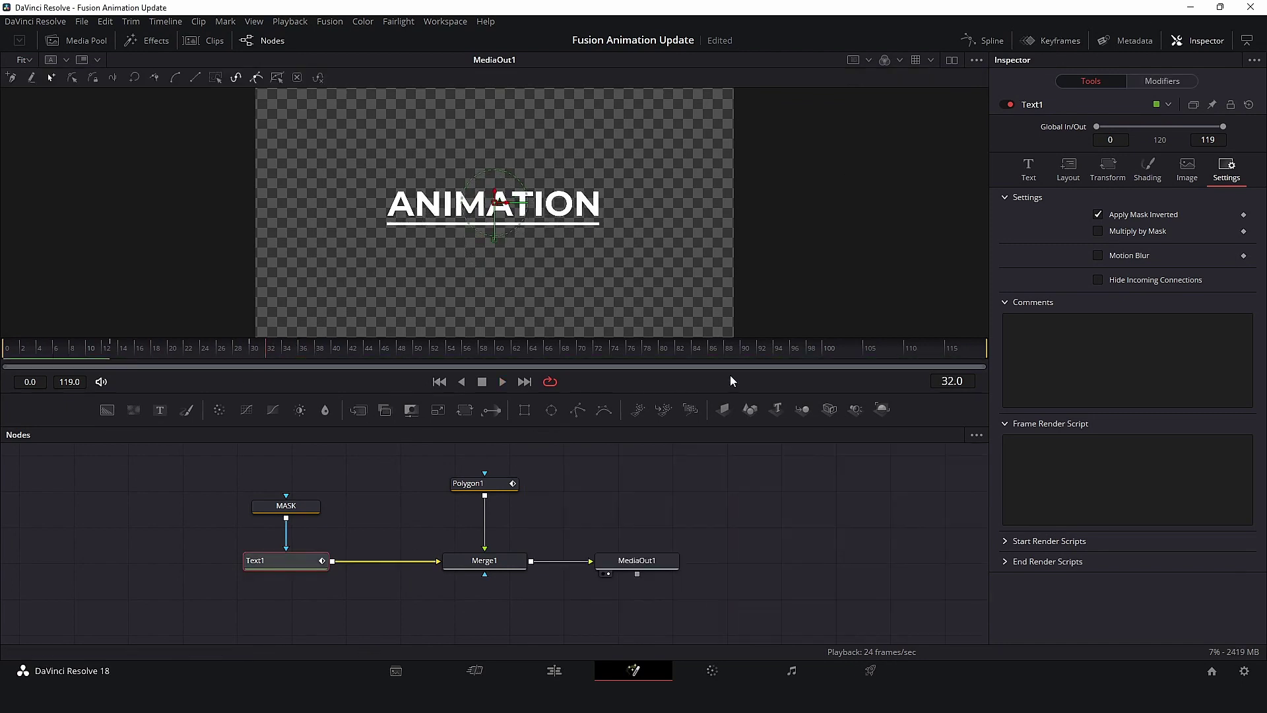
pyautogui.click(789, 512)
pyautogui.click(438, 382)
pyautogui.press('space')
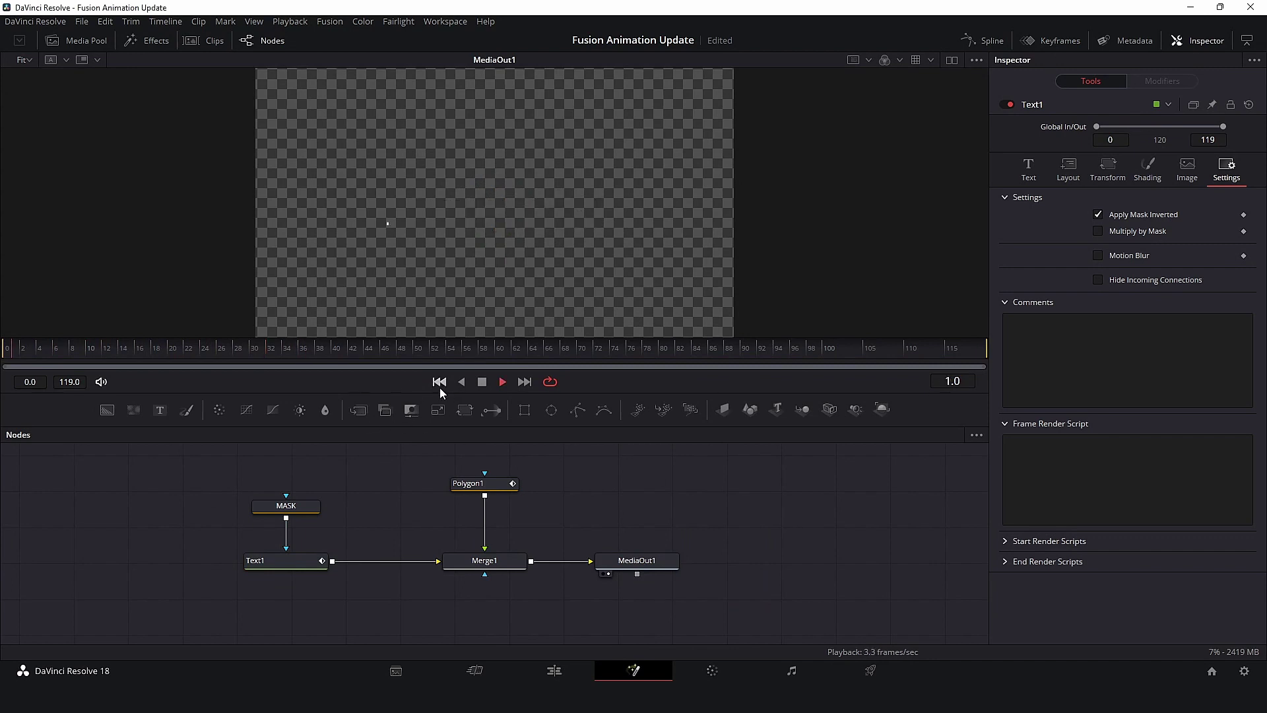
# Step: Place the Animation composition at the start of V1 on the Edit page timeline and play it
pyautogui.click(553, 670)
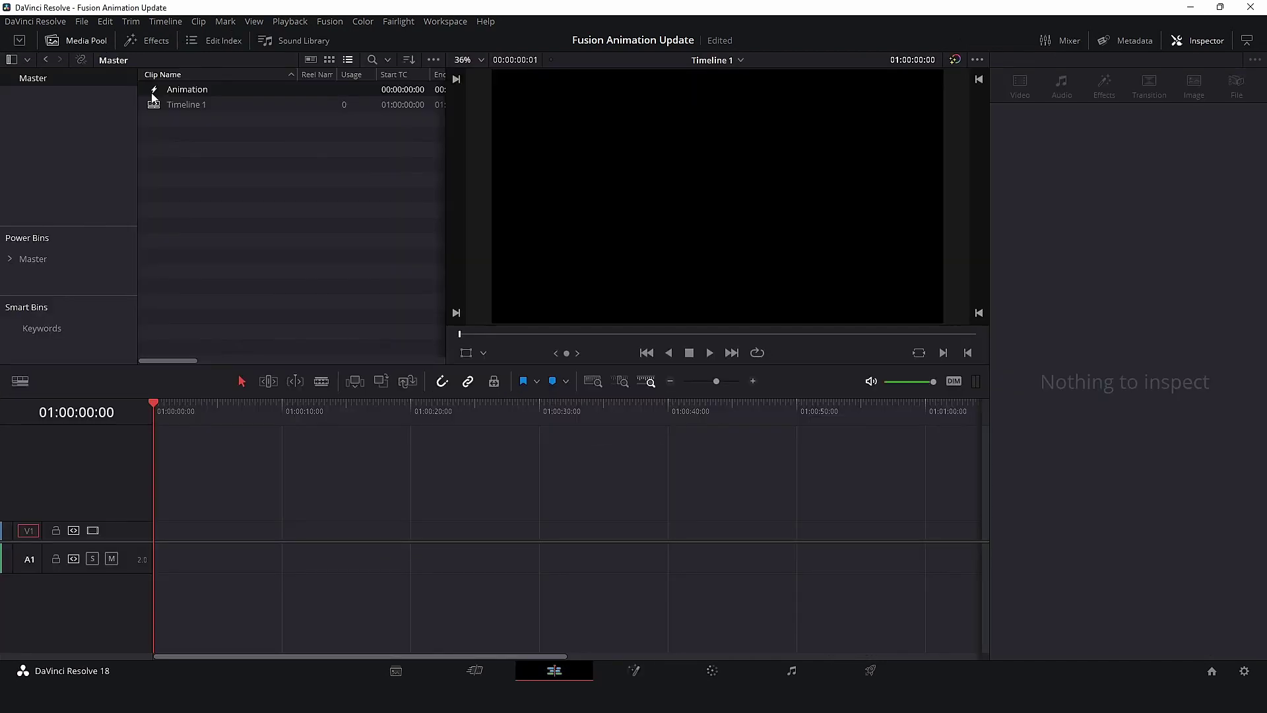
pyautogui.moveTo(153, 93); pyautogui.dragTo(161, 537)
pyautogui.press('space')
pyautogui.press('space')
pyautogui.moveTo(175, 410); pyautogui.dragTo(139, 428)
pyautogui.press('space')
pyautogui.press('space')
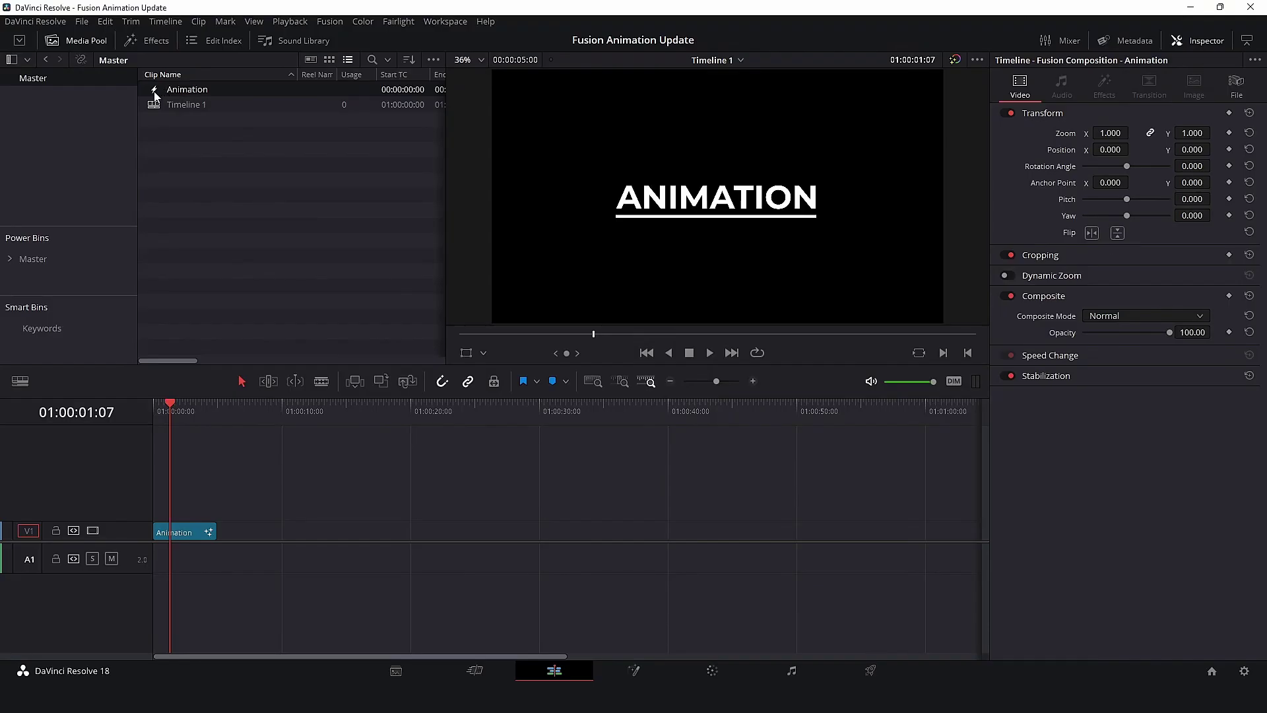
# Step: Place two more copies of Animation on V1 at about 6 and 12 seconds and play them
pyautogui.moveTo(235, 58); pyautogui.dragTo(231, 546)
pyautogui.click(231, 417)
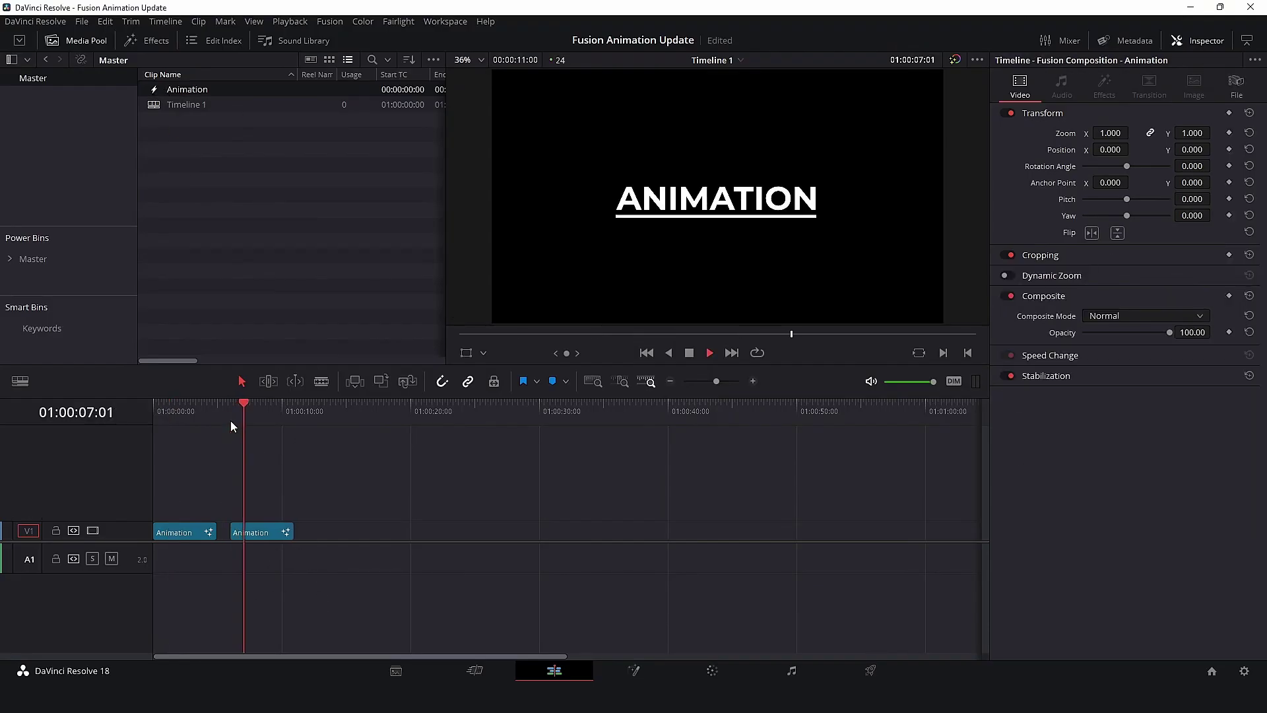
pyautogui.press('space')
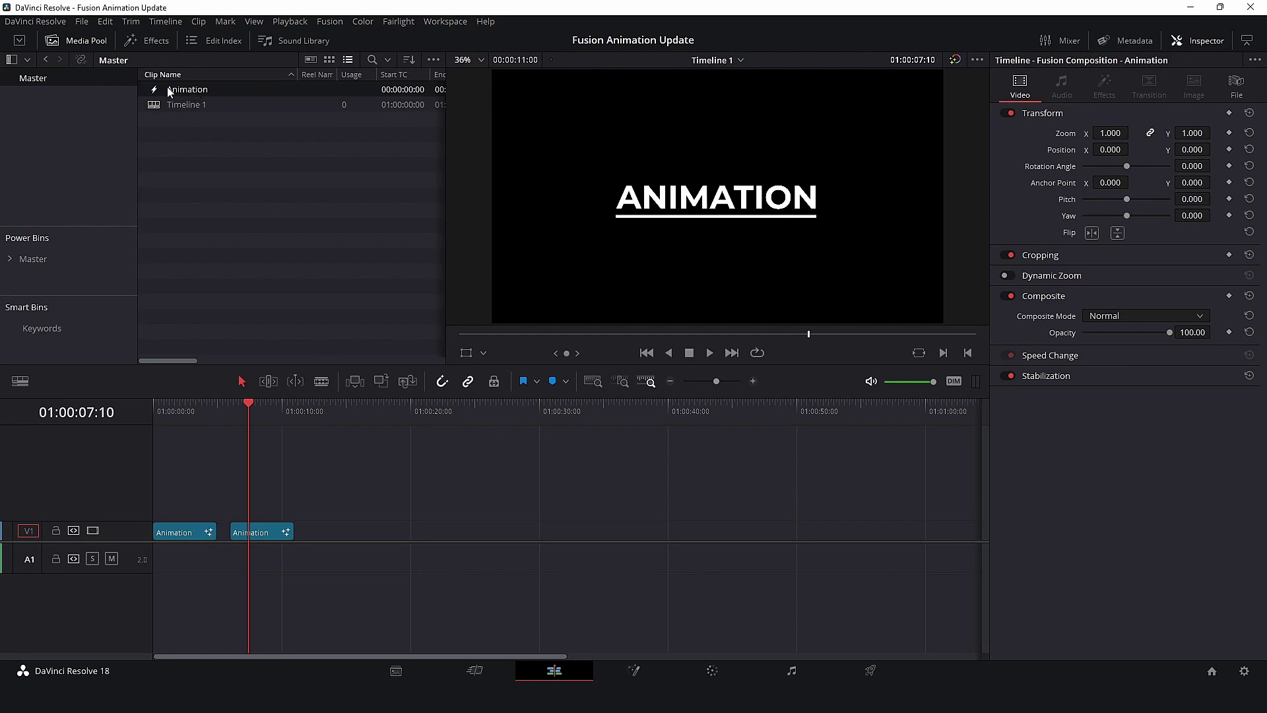
pyautogui.moveTo(167, 87); pyautogui.dragTo(316, 548)
pyautogui.click(311, 410)
pyautogui.press('space')
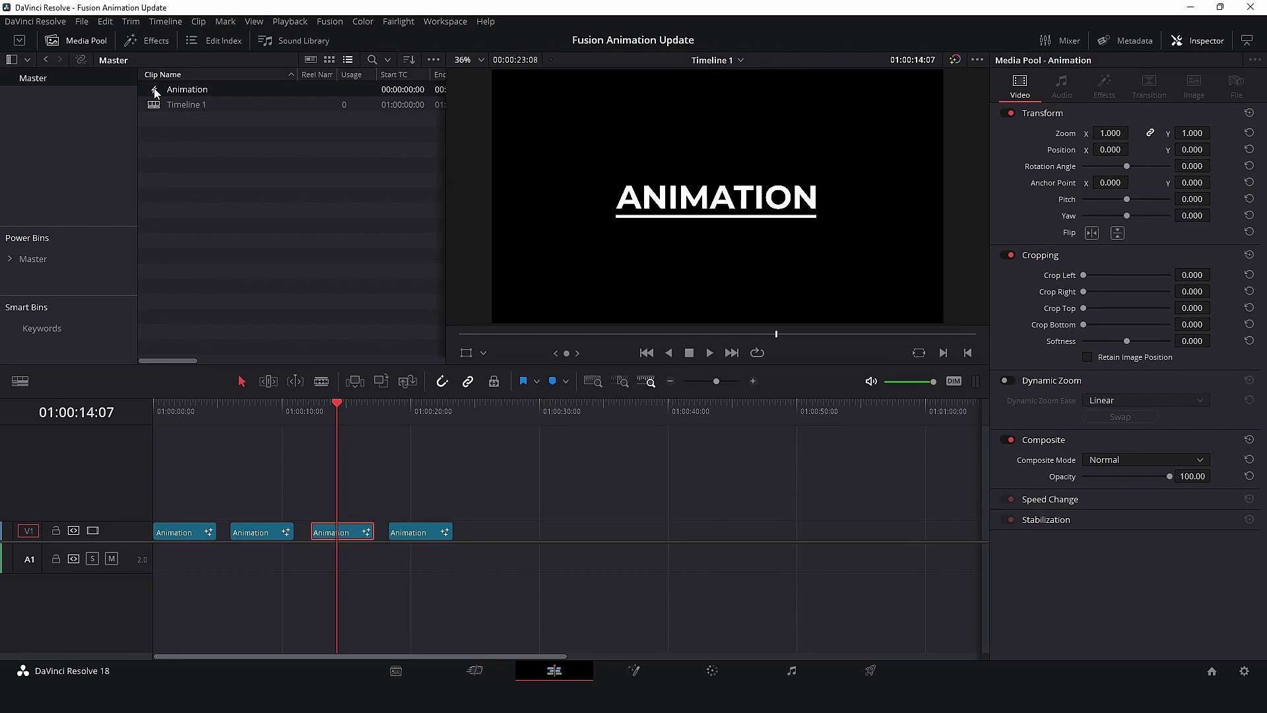
# Step: Delete the Animation composition from the media pool, test playback of the timeline clips, and undo the deletion
pyautogui.press('Delete')
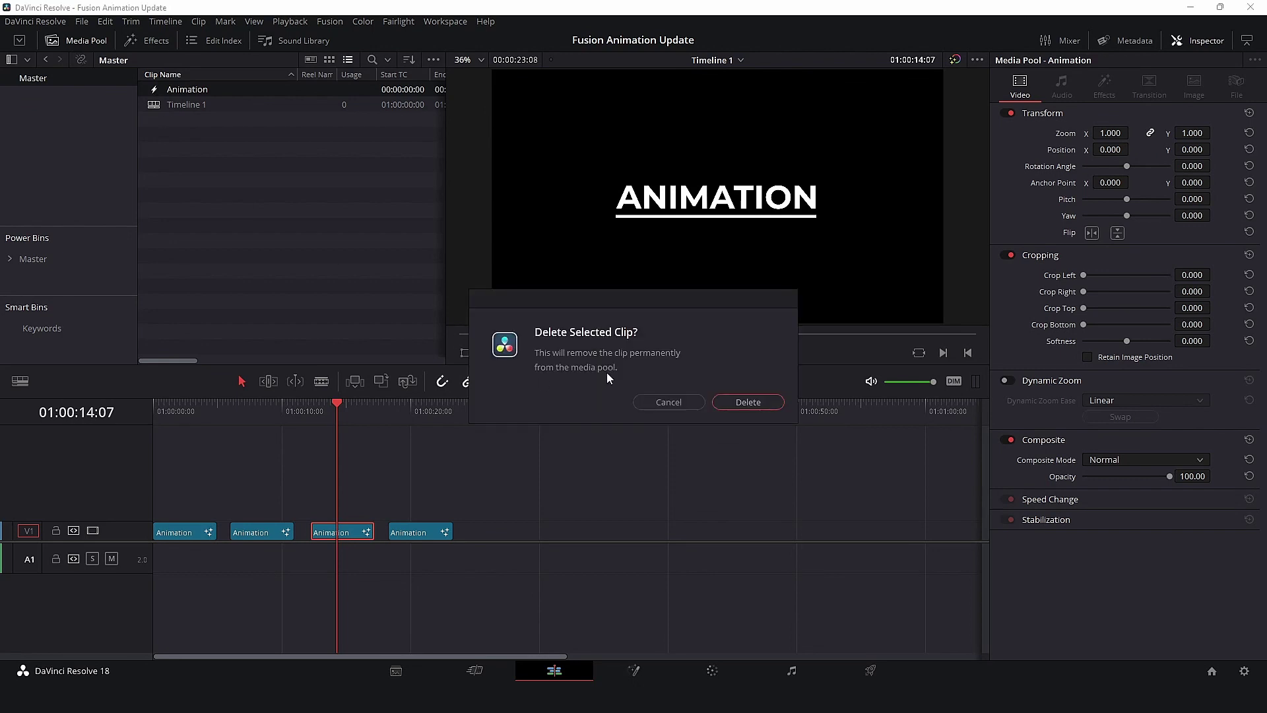
pyautogui.click(749, 402)
pyautogui.moveTo(342, 413); pyautogui.dragTo(153, 424)
pyautogui.press('space')
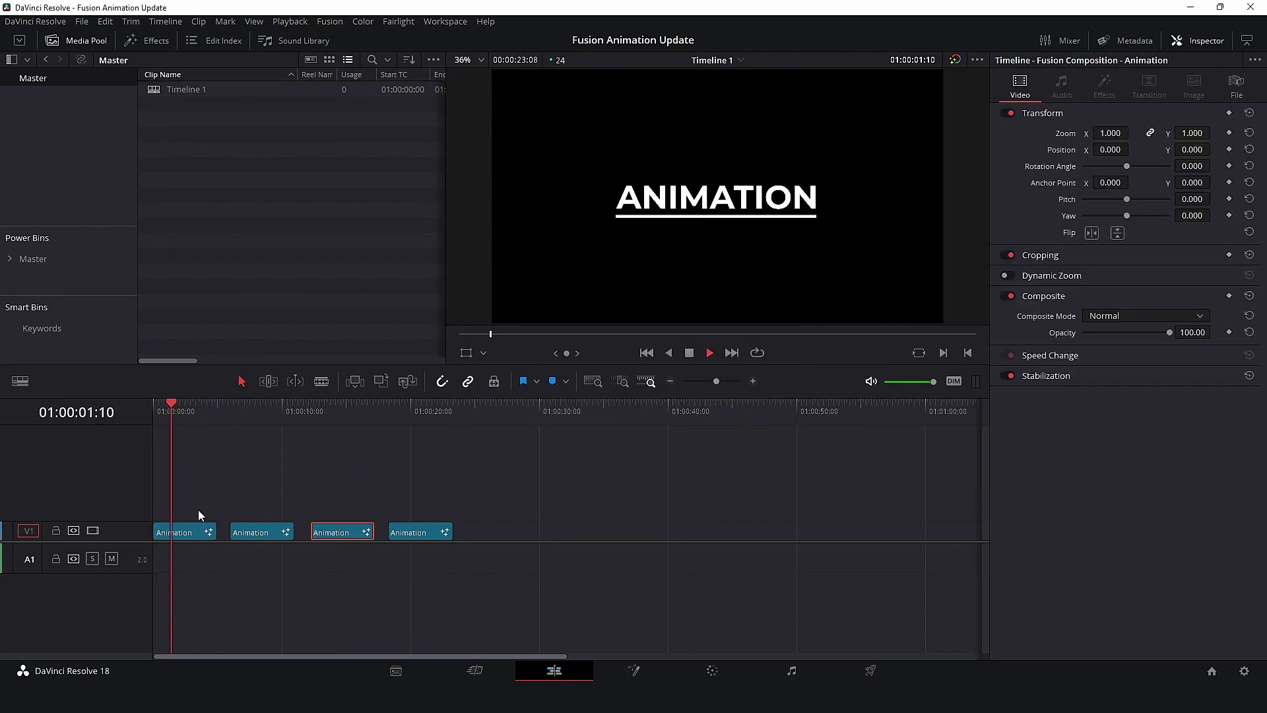
pyautogui.press('space')
pyautogui.click(259, 426)
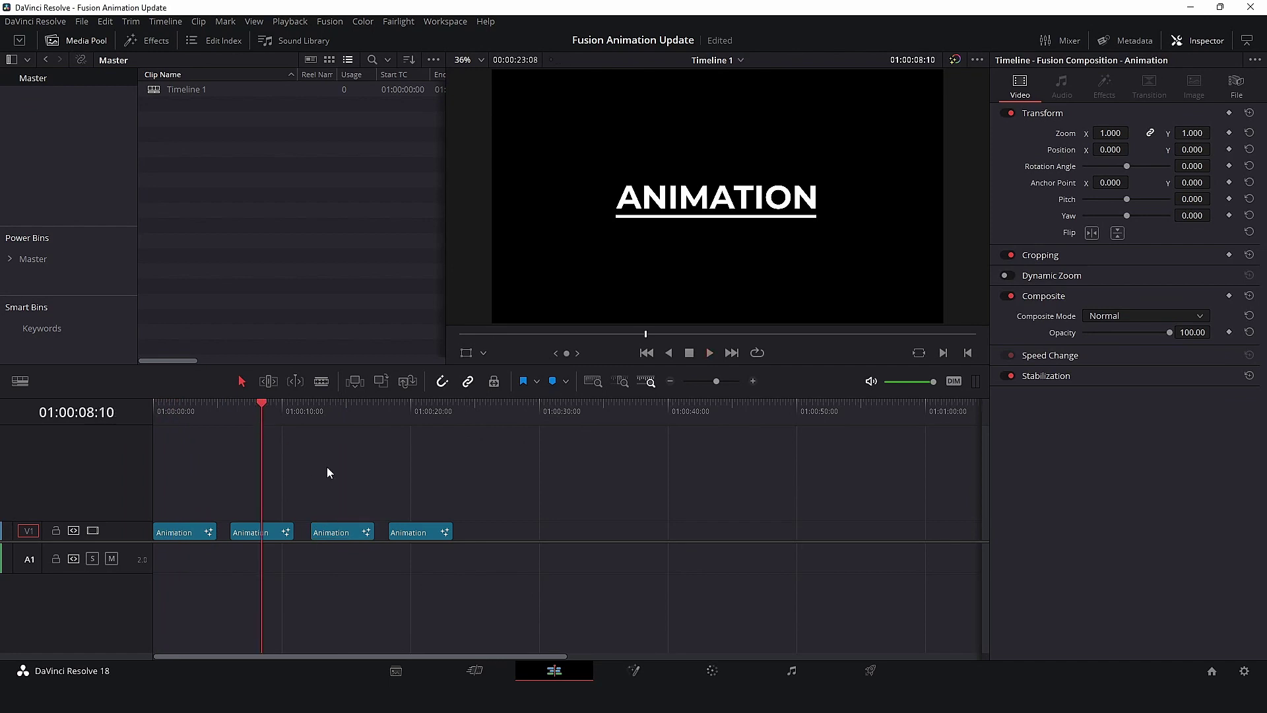
pyautogui.hotkey('ctrl', 'z')
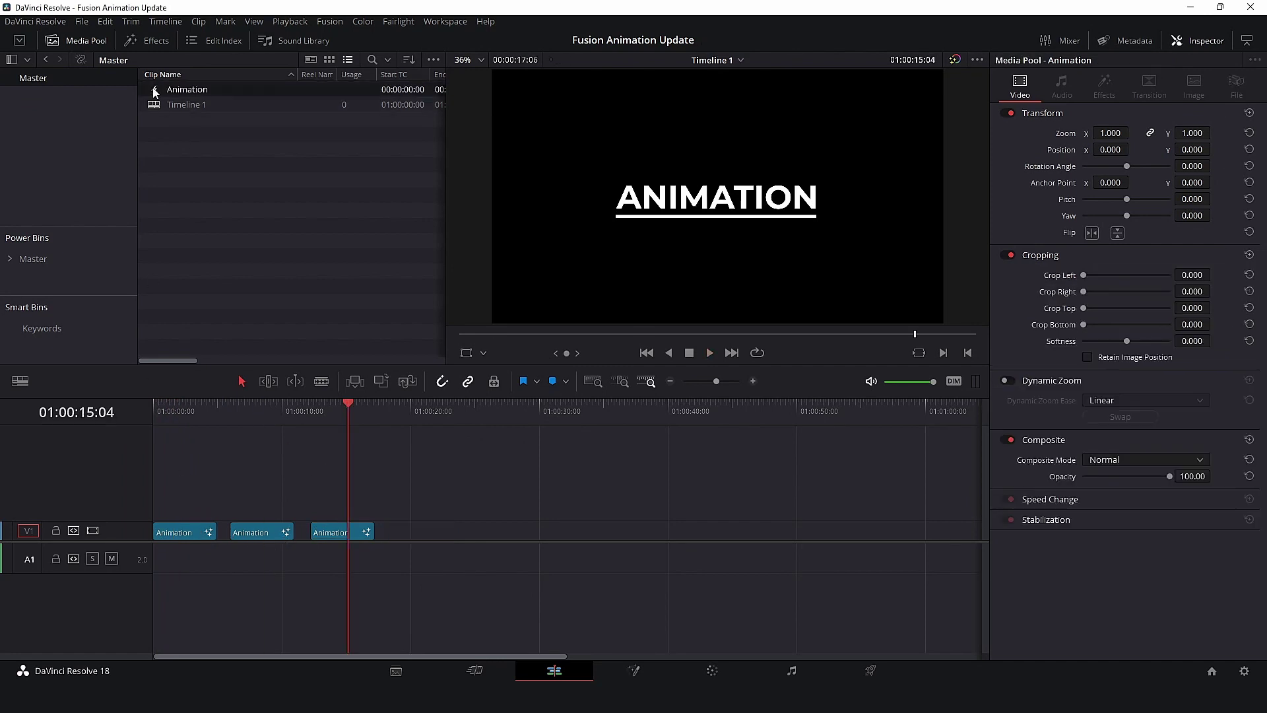
# Step: Open the media pool's Animation composition on the Fusion page and change Text1's color to cyan
pyautogui.hotkey('shift', '5')
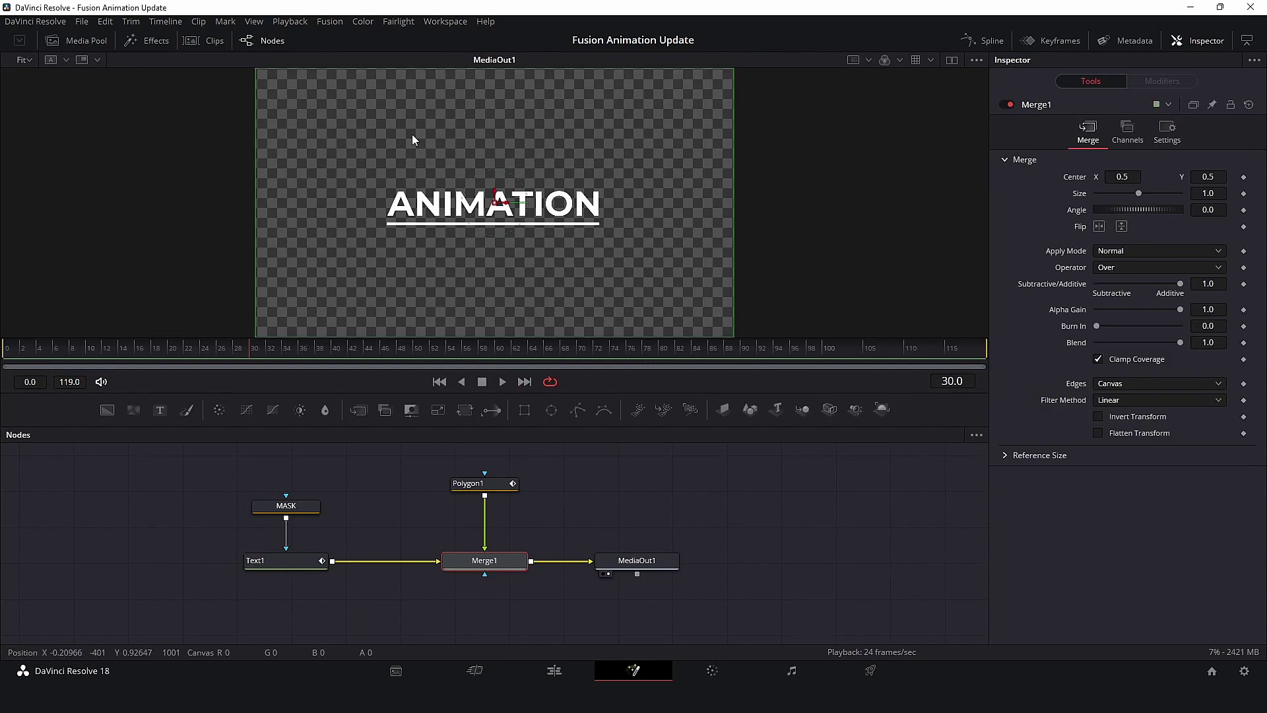
pyautogui.click(283, 562)
pyautogui.click(1028, 168)
pyautogui.click(1117, 345)
pyautogui.click(702, 261)
pyautogui.click(770, 465)
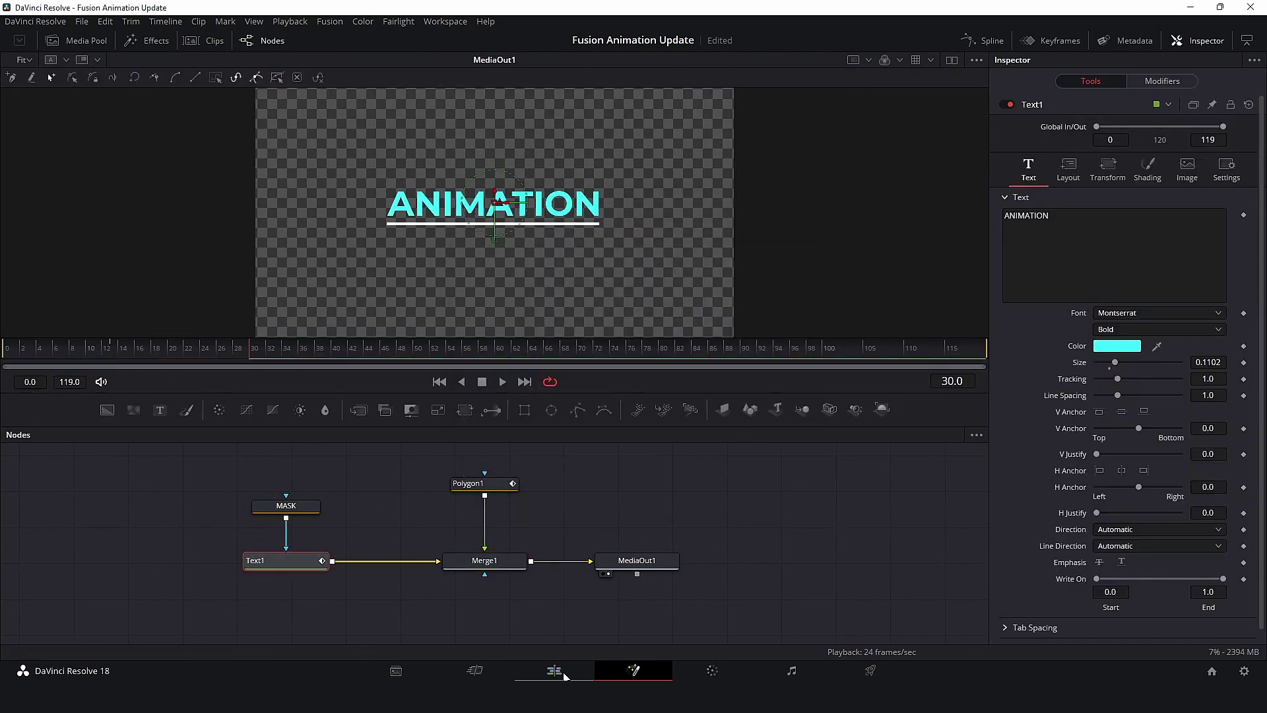
# Step: Return to the Edit page and play each of the three existing Animation clips to check their text color
pyautogui.click(555, 670)
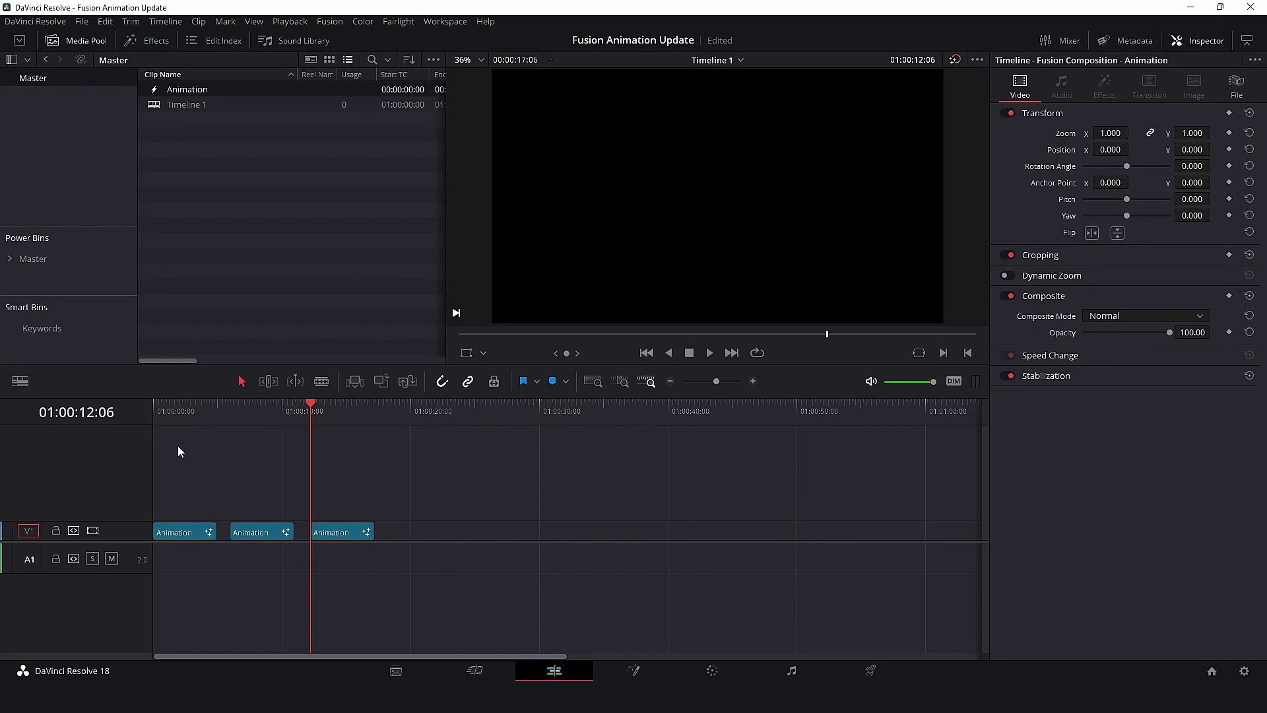
pyautogui.click(175, 416)
pyautogui.press('Home')
pyautogui.press('space')
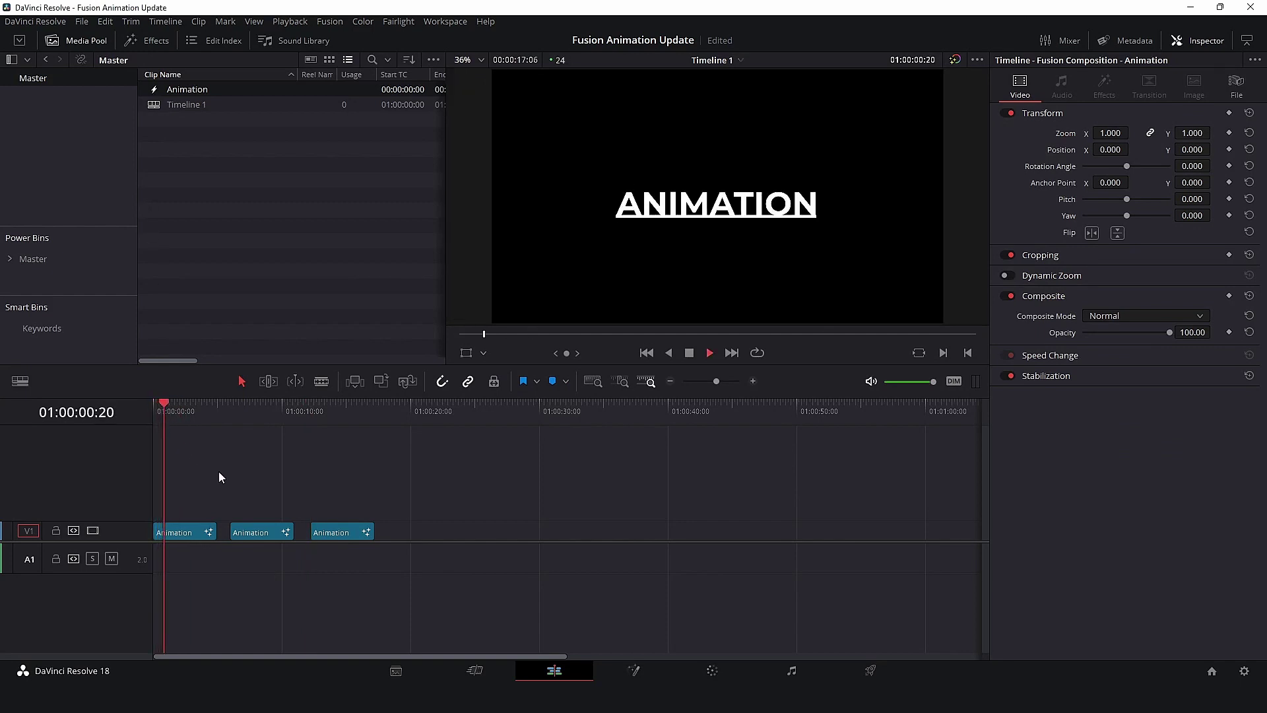
pyautogui.click(229, 409)
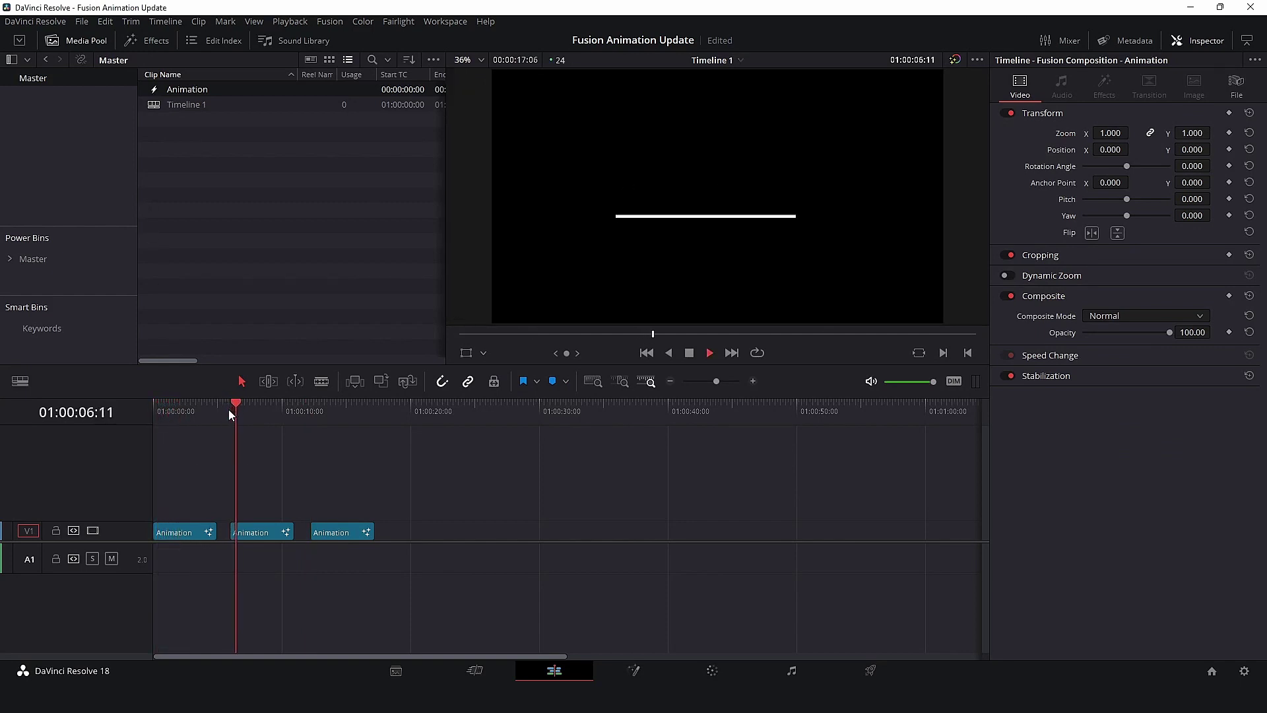
pyautogui.click(312, 412)
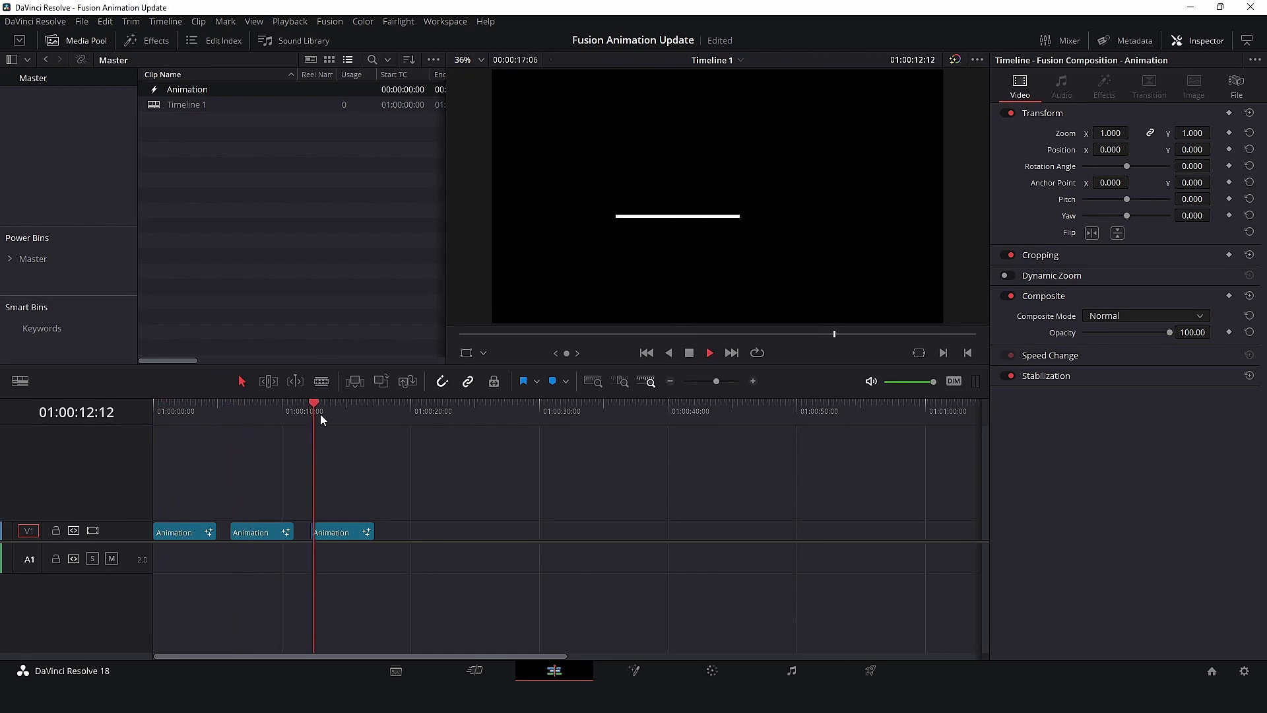
pyautogui.press('space')
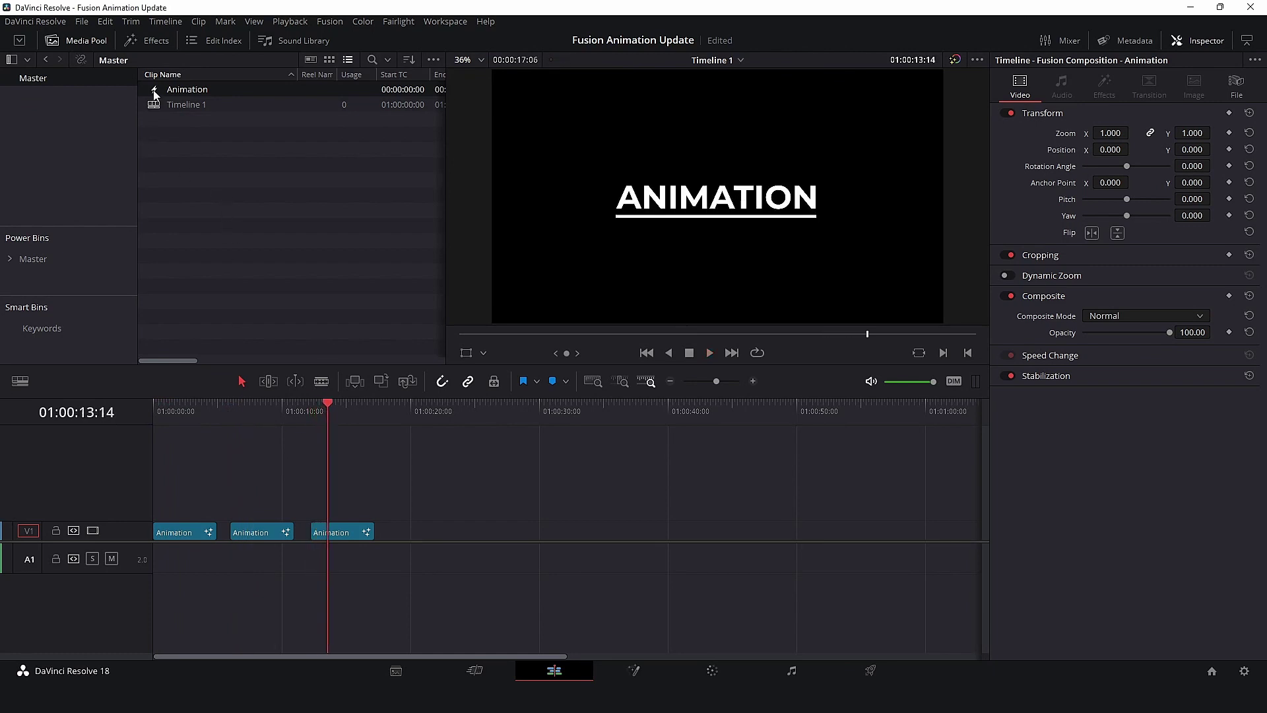
# Step: Place the edited Animation composition on V1 at about 18 seconds and play it
pyautogui.moveTo(155, 94); pyautogui.dragTo(390, 530)
pyautogui.click(401, 409)
pyautogui.press('space')
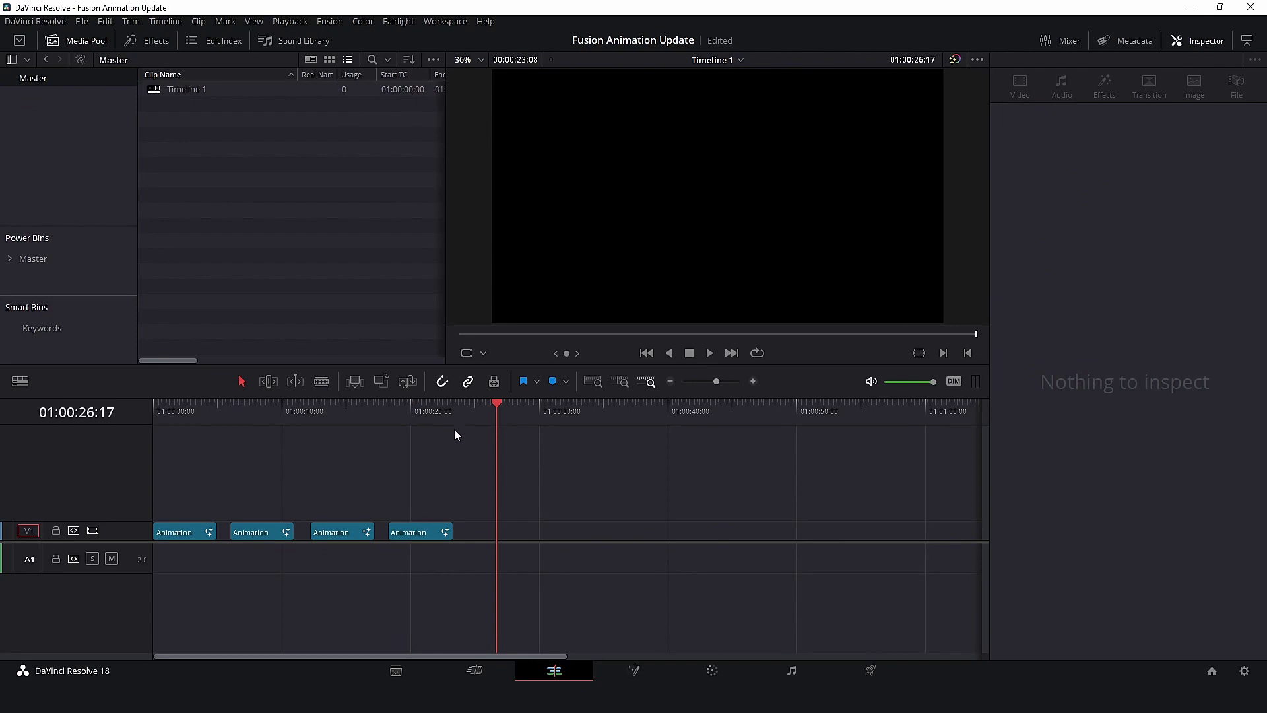
# Step: Convert the first Animation clip on V1 into a compound clip named Fusion Update
pyautogui.click(187, 414)
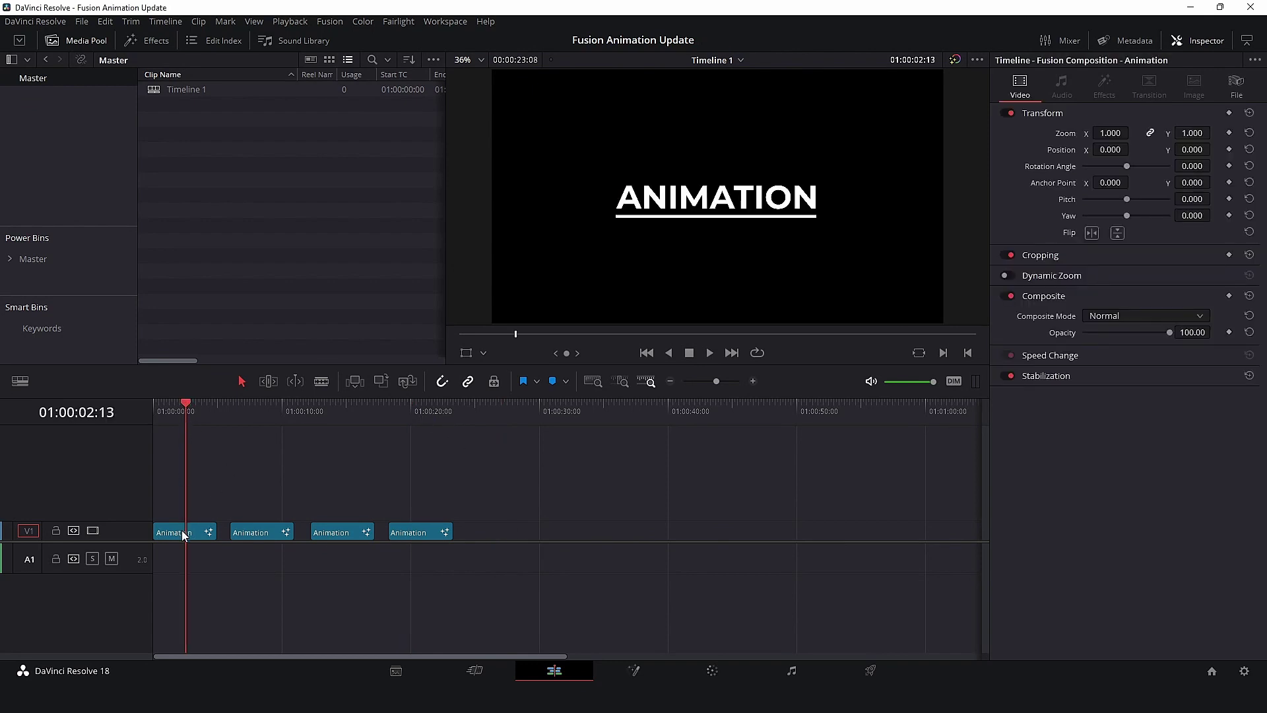
pyautogui.click(187, 534)
pyautogui.rightClick(188, 538)
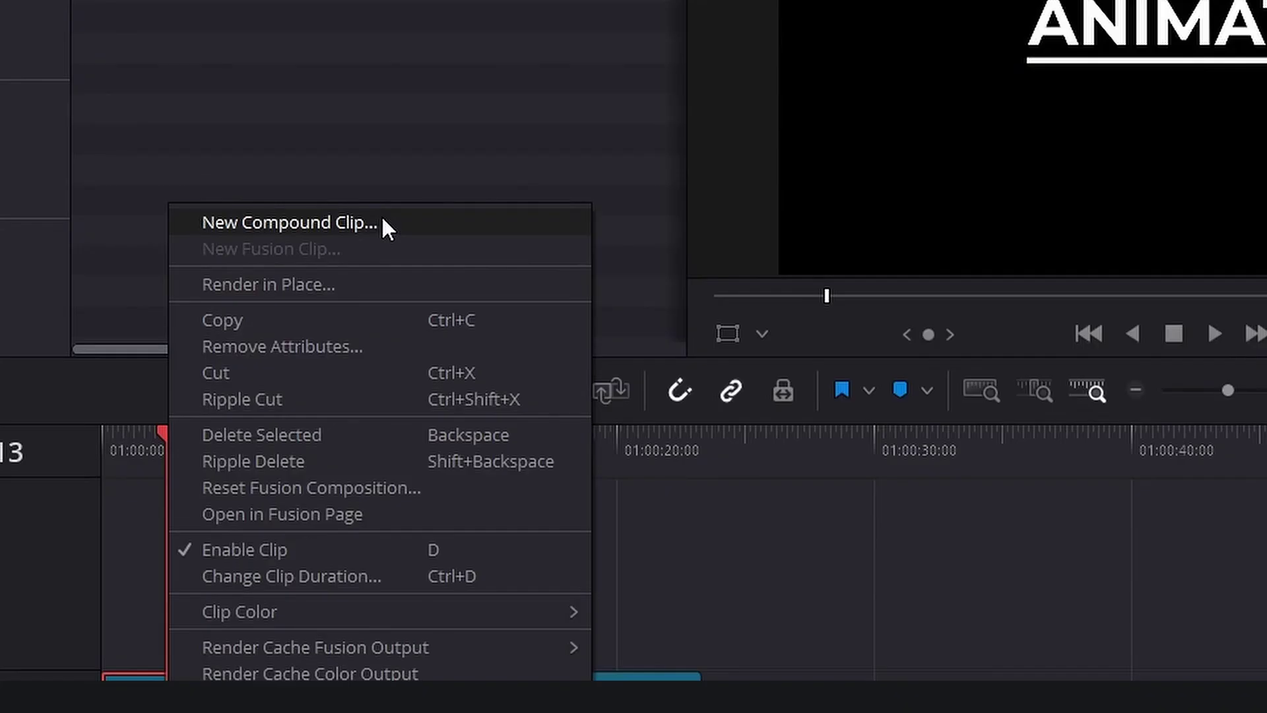
pyautogui.click(382, 222)
pyautogui.write('Fusion')
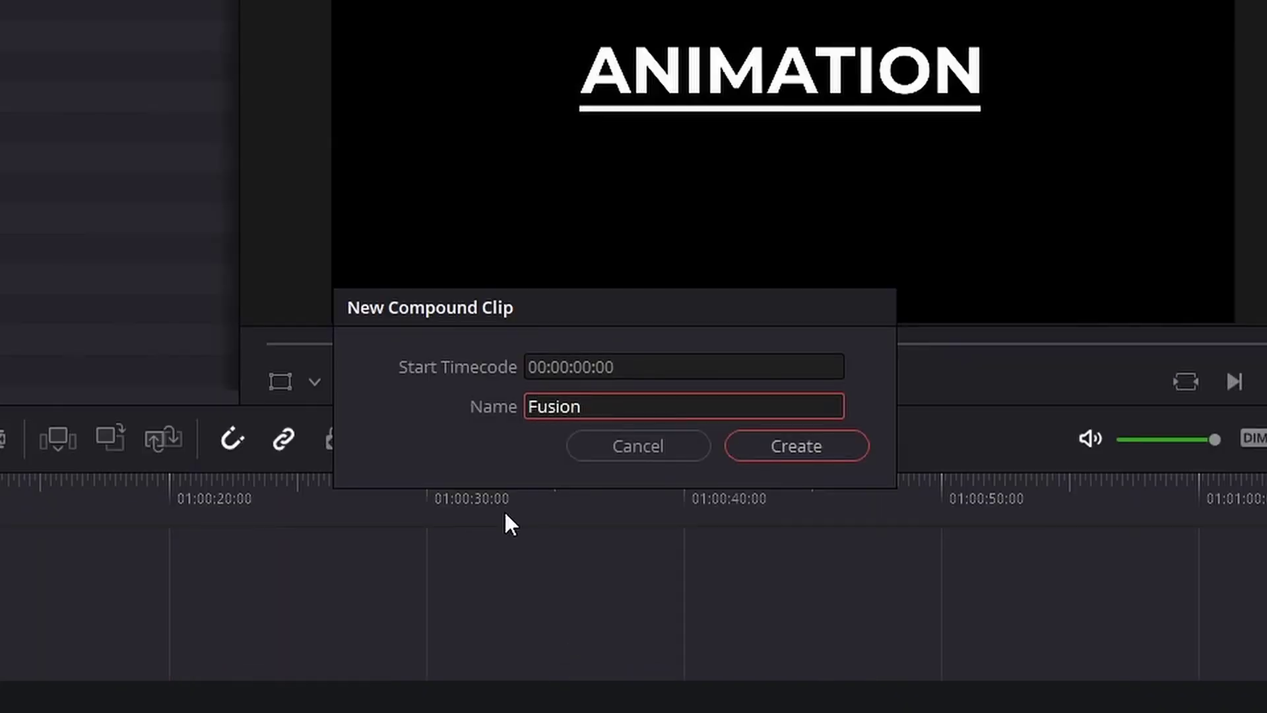
pyautogui.write(' Update')
pyautogui.click(821, 444)
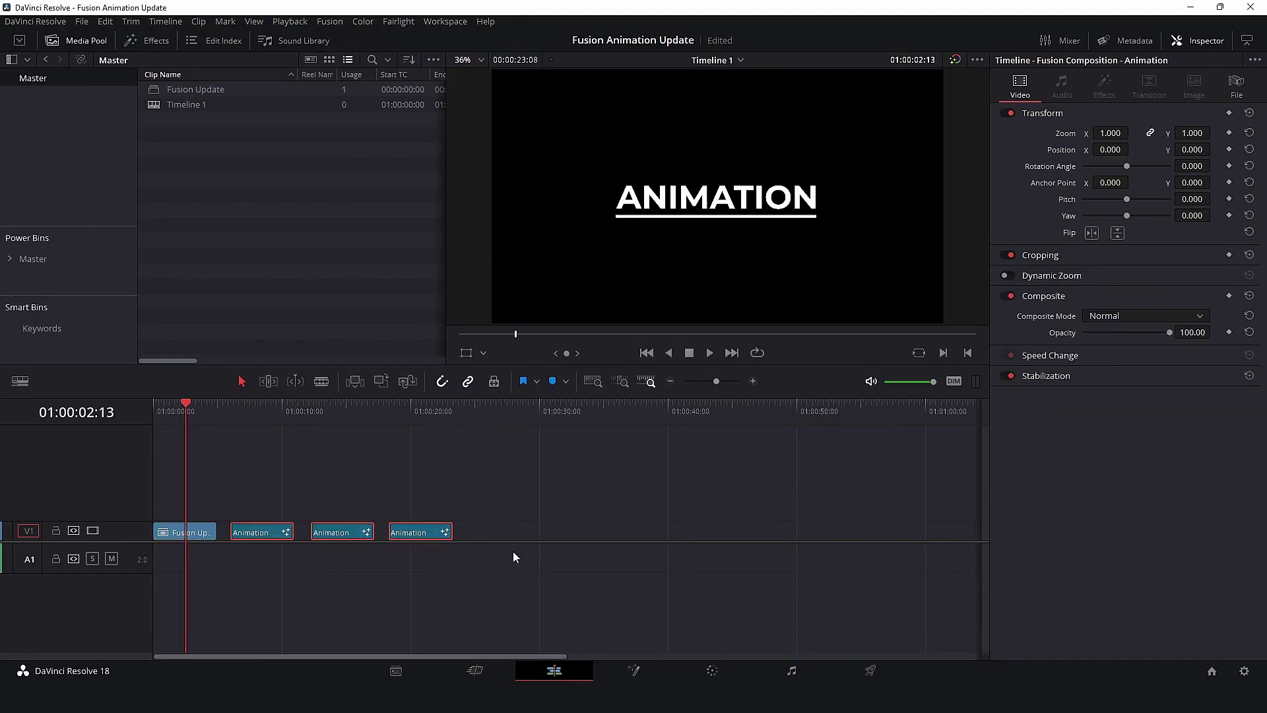
# Step: Replace the remaining three Animation clips on V1 with copies of the Fusion Update compound clip, keeping the same spacing
pyautogui.press('Delete')
pyautogui.moveTo(218, 89); pyautogui.dragTo(238, 537)
pyautogui.moveTo(218, 89); pyautogui.dragTo(324, 541)
pyautogui.moveTo(217, 89); pyautogui.dragTo(401, 548)
pyautogui.click(239, 90)
pyautogui.moveTo(259, 409); pyautogui.dragTo(326, 429)
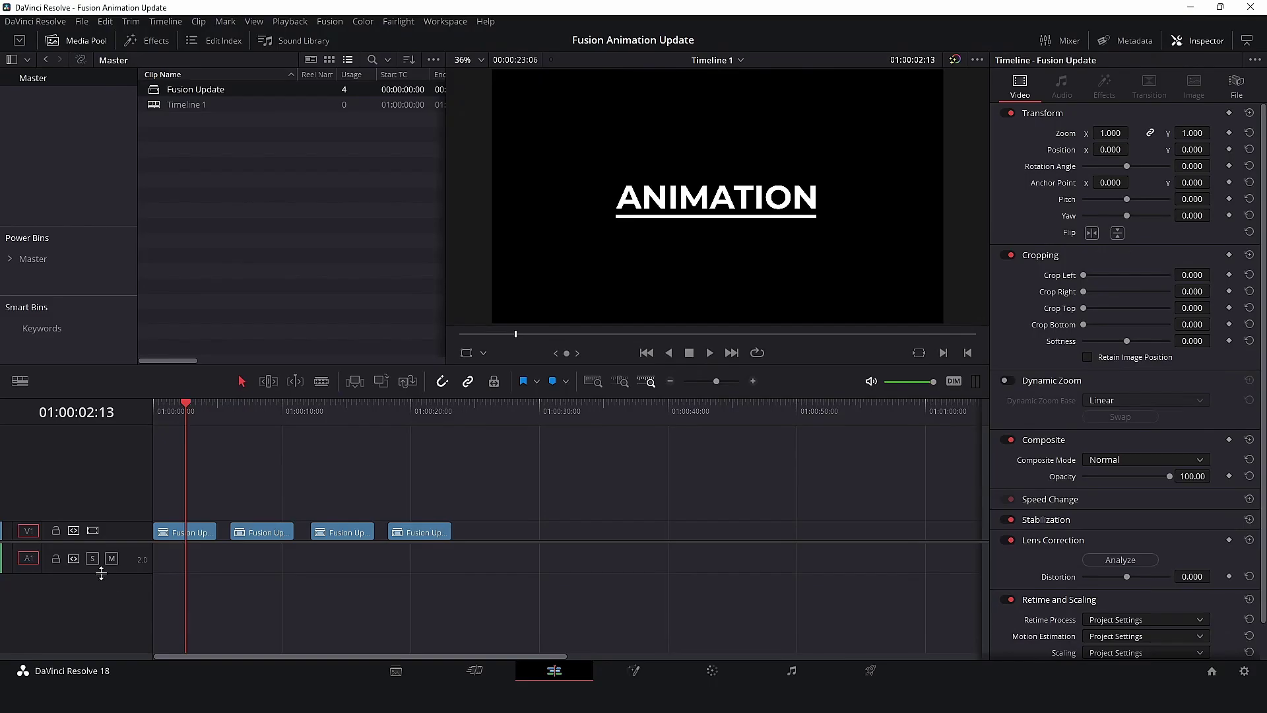
# Step: Open the Fusion Update compound clip in its own timeline and change Text1's color to light green (#6fff55) on the Fusion page
pyautogui.click(192, 533)
pyautogui.click(193, 93)
pyautogui.rightClick(195, 93)
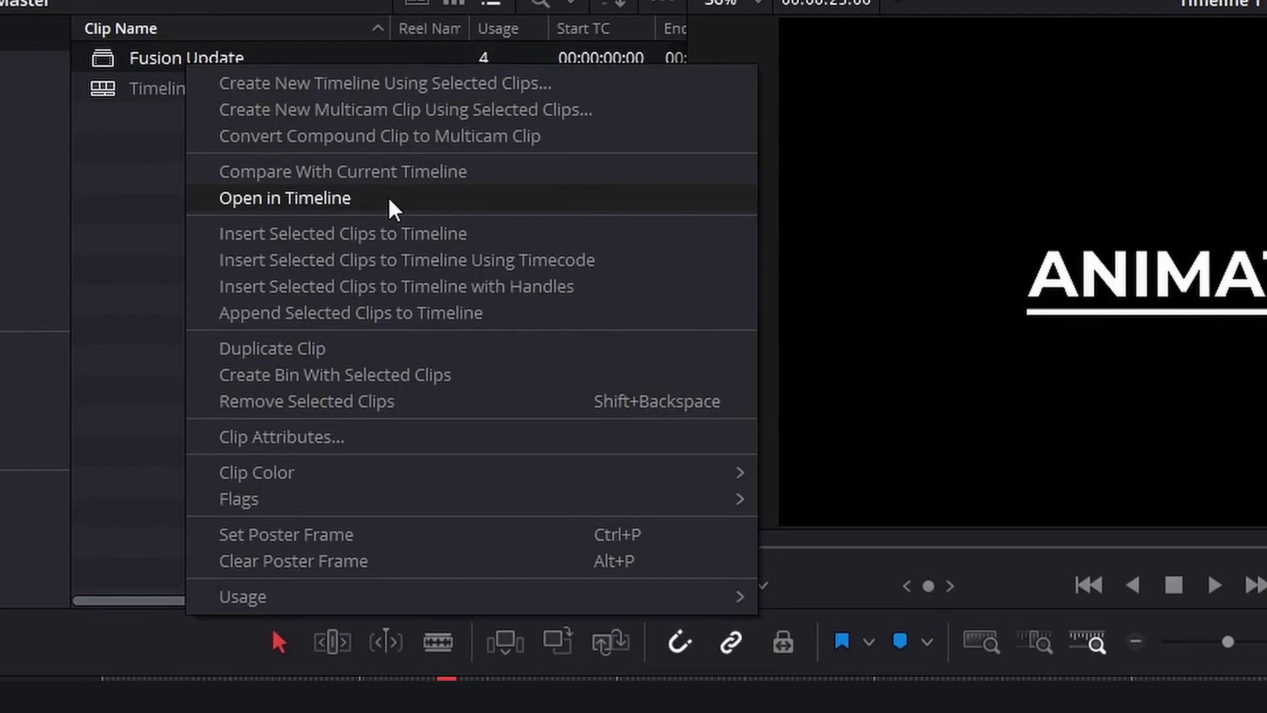
pyautogui.click(387, 198)
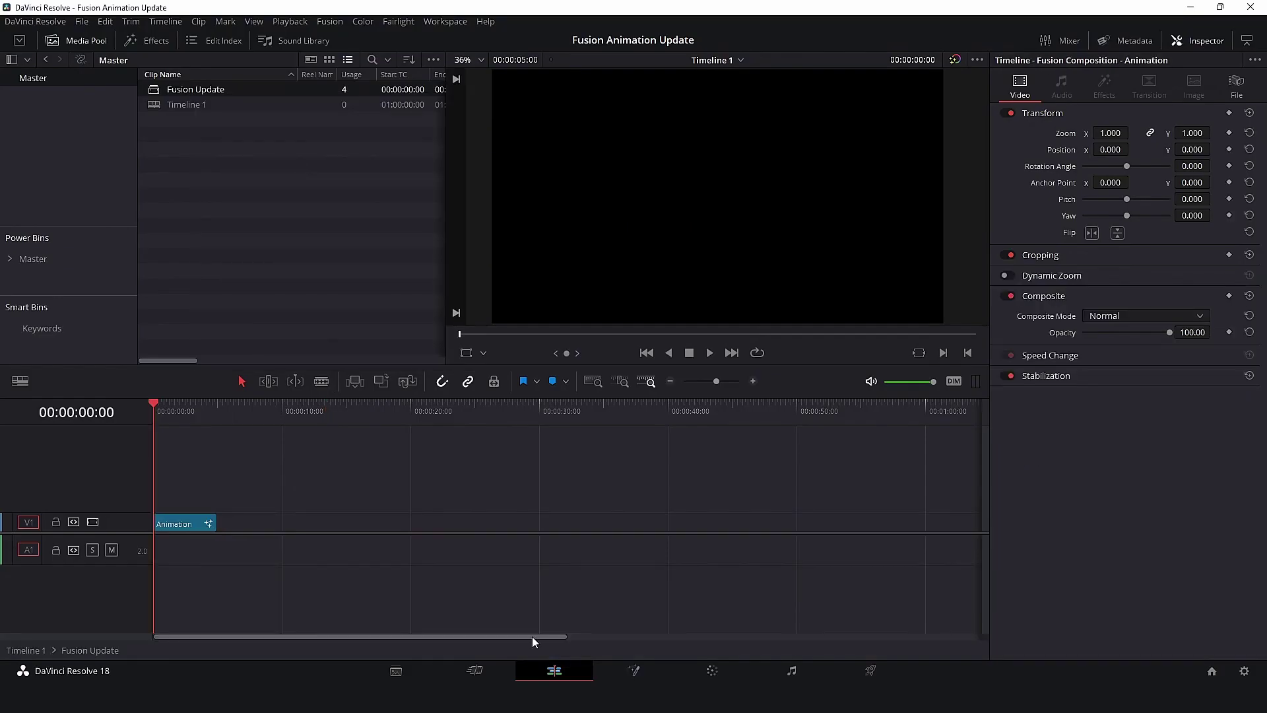
pyautogui.click(635, 671)
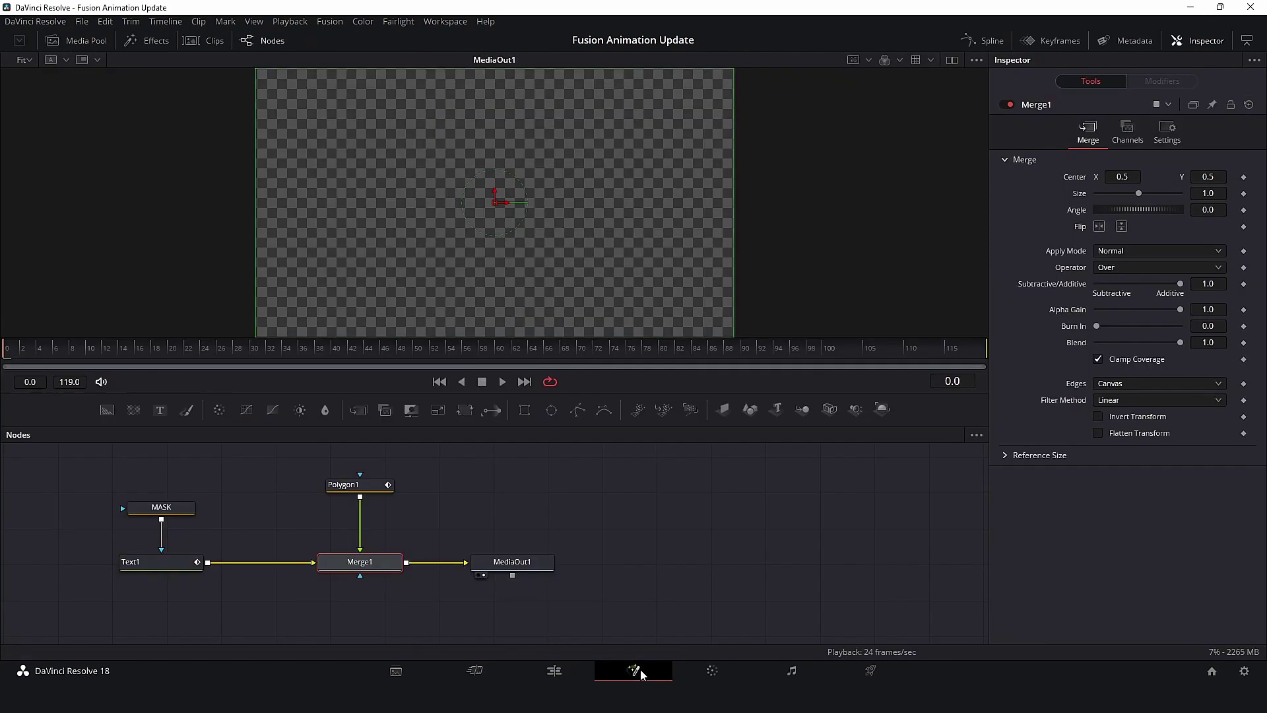
pyautogui.moveTo(165, 350); pyautogui.dragTo(208, 359)
pyautogui.click(167, 565)
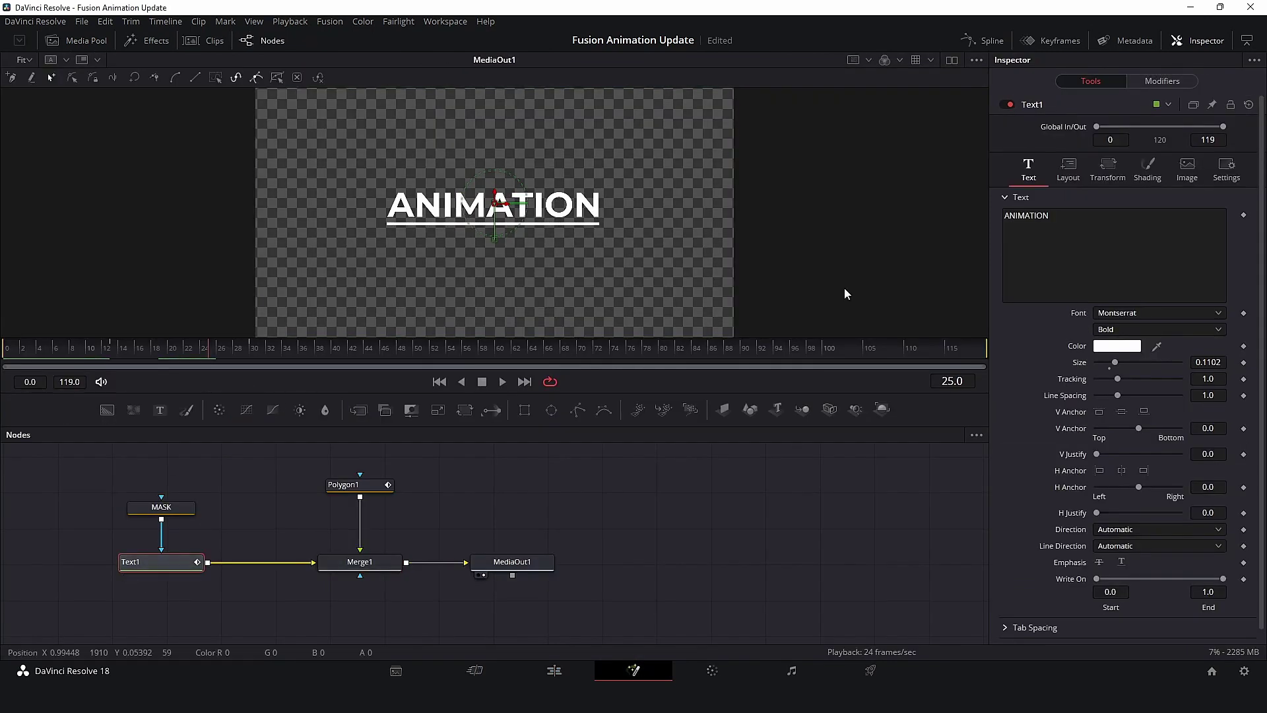
pyautogui.click(1112, 347)
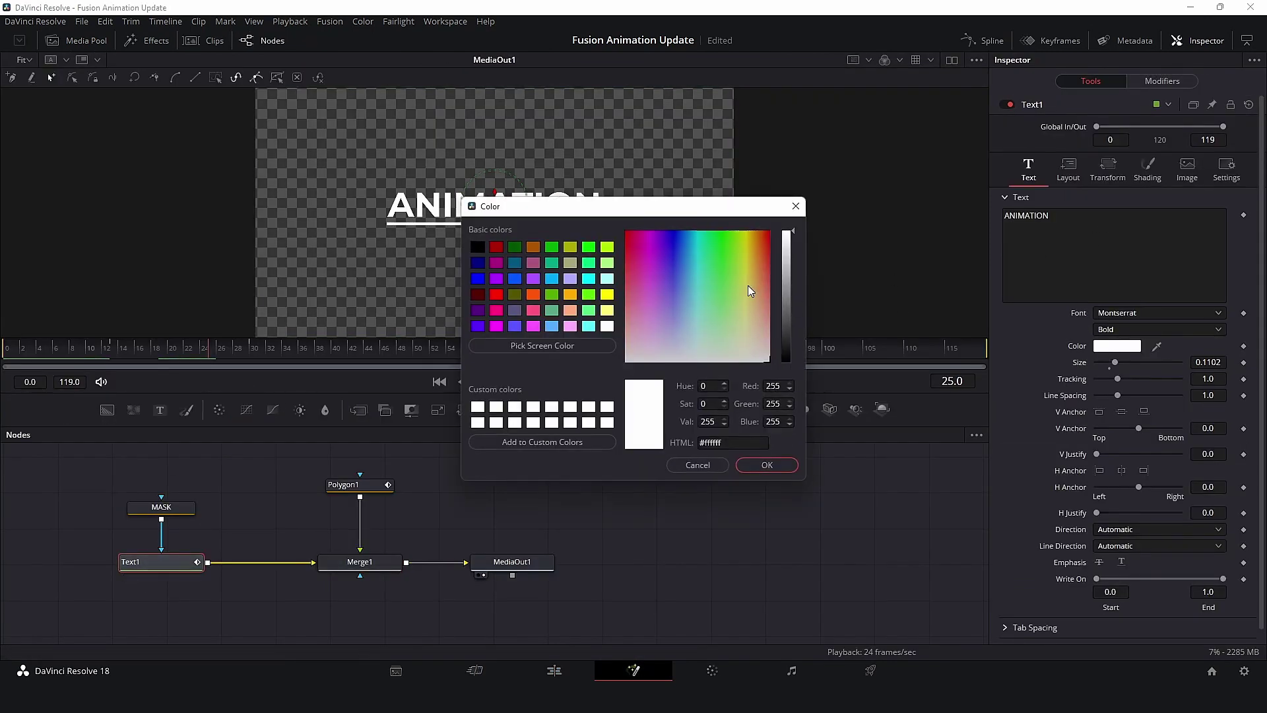
pyautogui.click(725, 273)
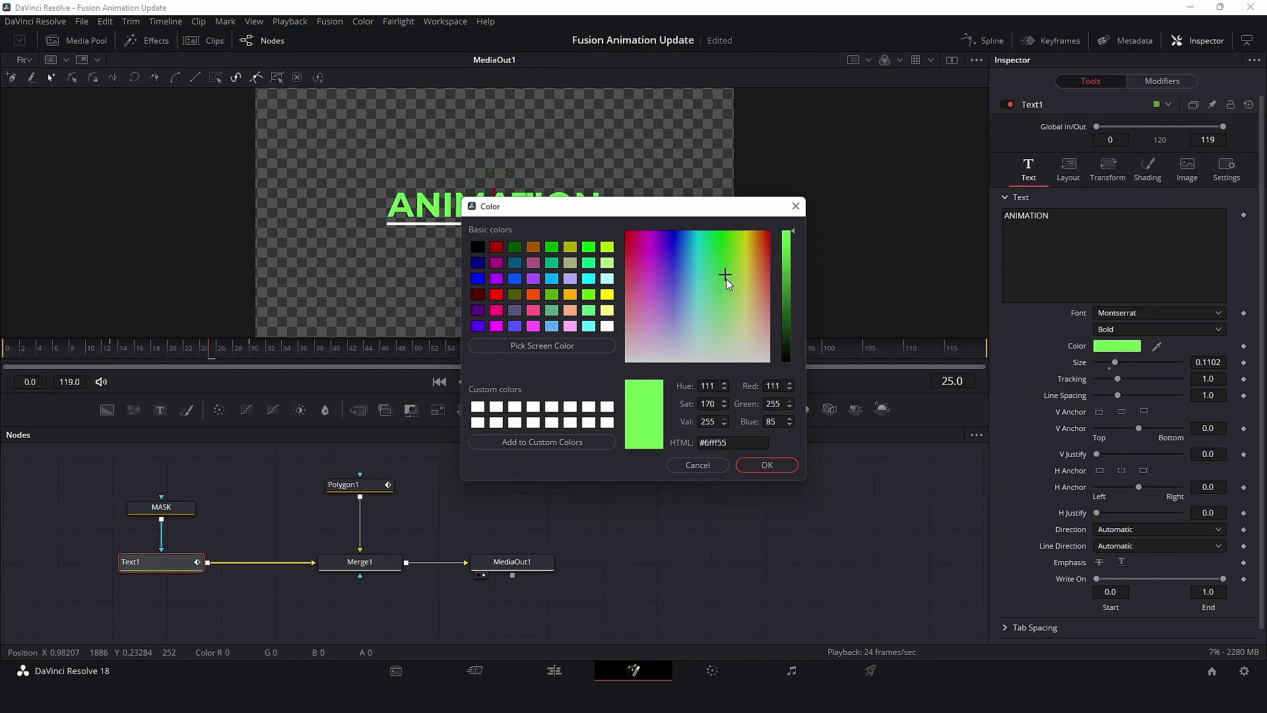
pyautogui.click(794, 467)
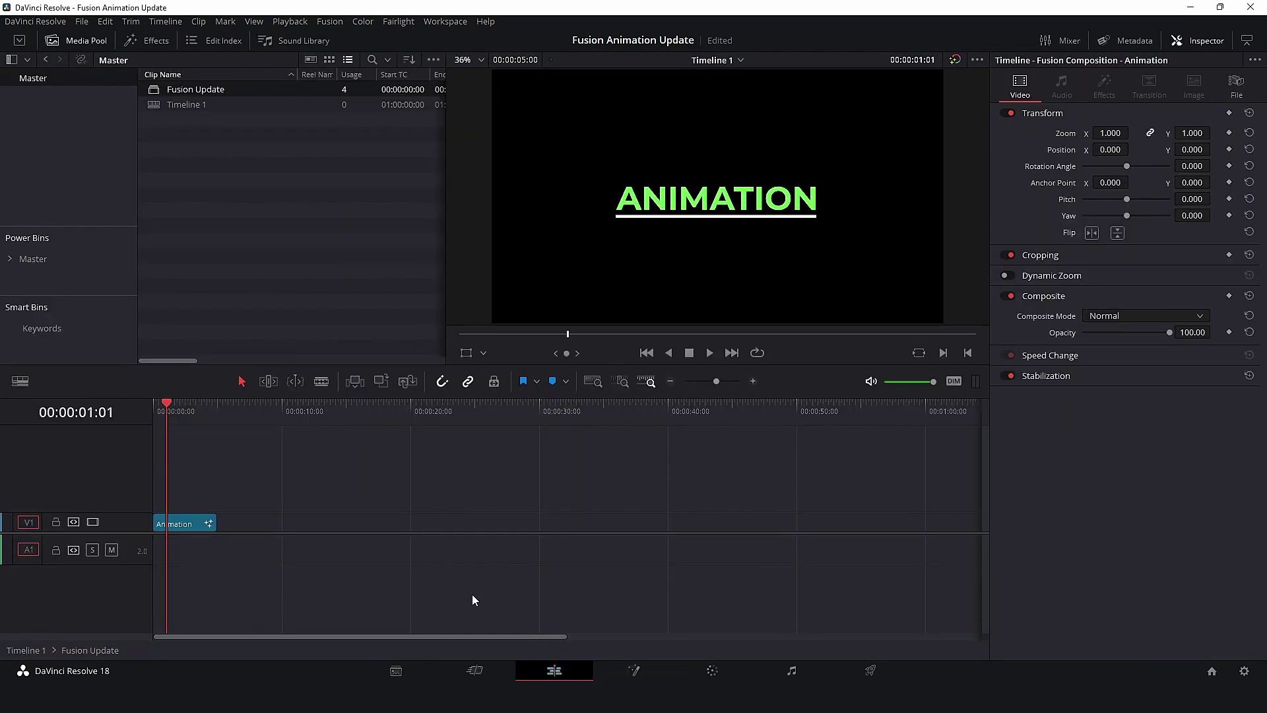
# Step: Return to Timeline 1 and play the first three Fusion Update clips to check their text color
pyautogui.doubleClick(166, 104)
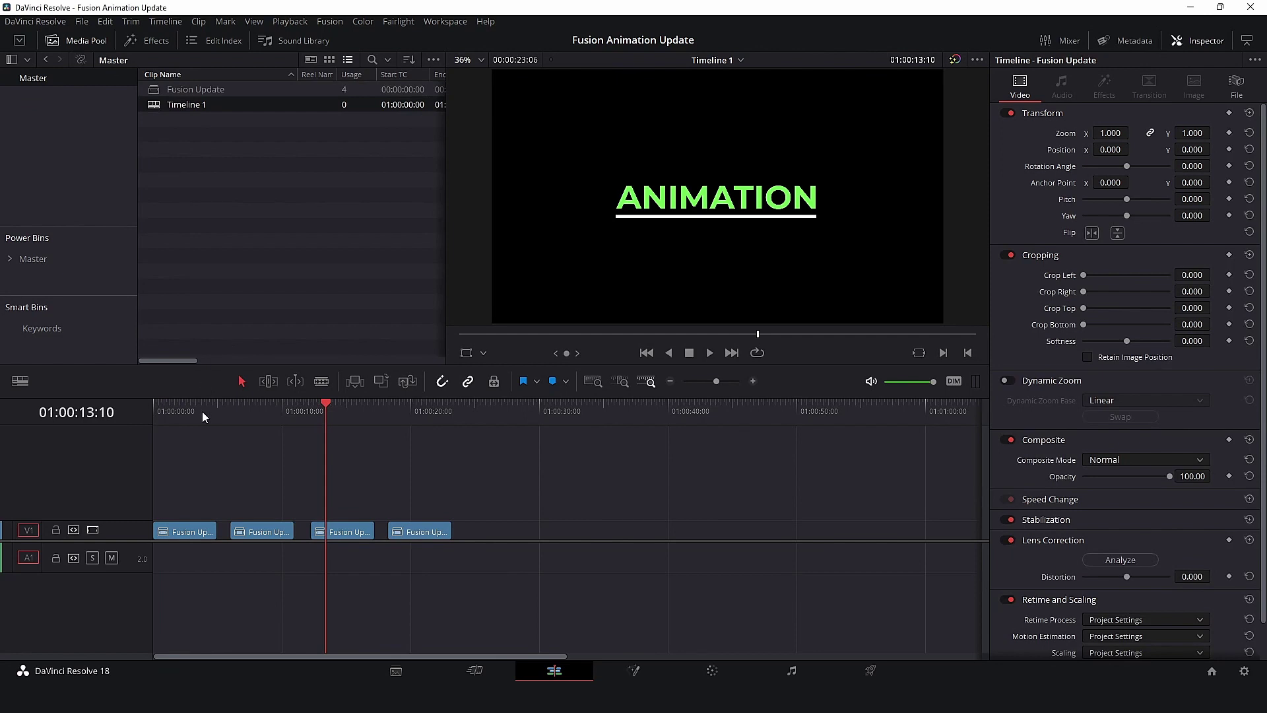
pyautogui.click(156, 410)
pyautogui.press('space')
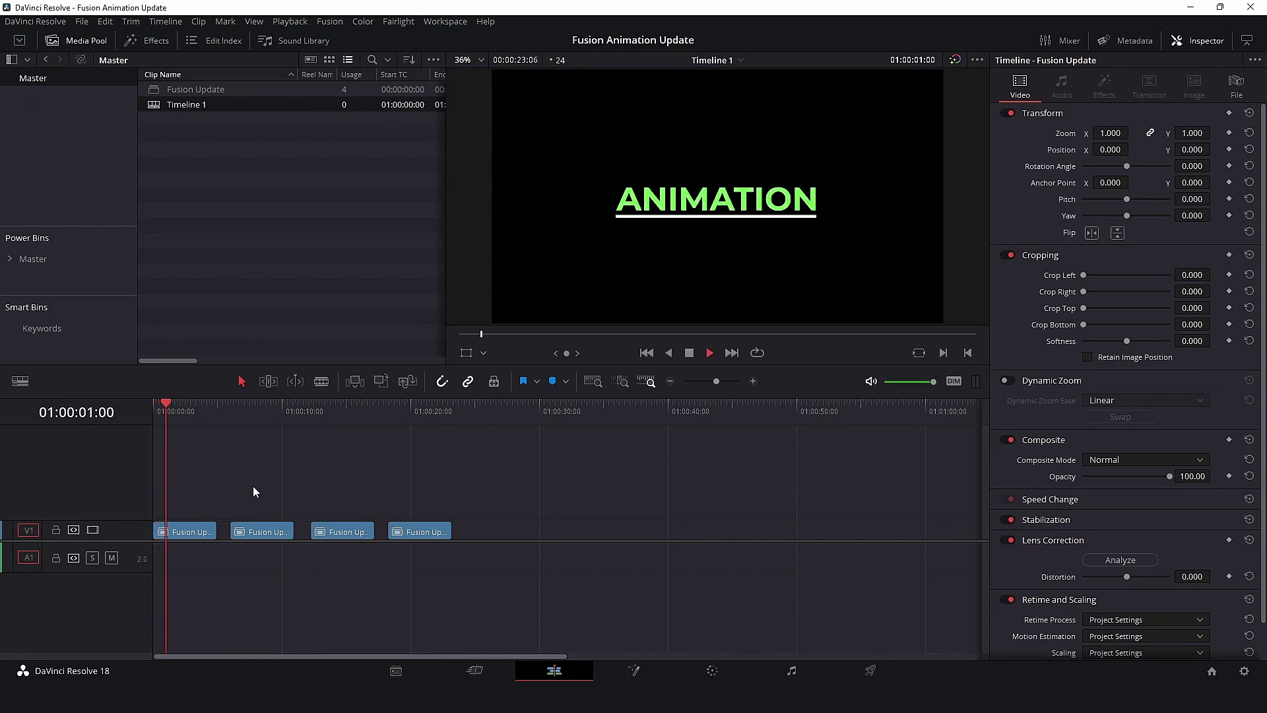
pyautogui.click(229, 418)
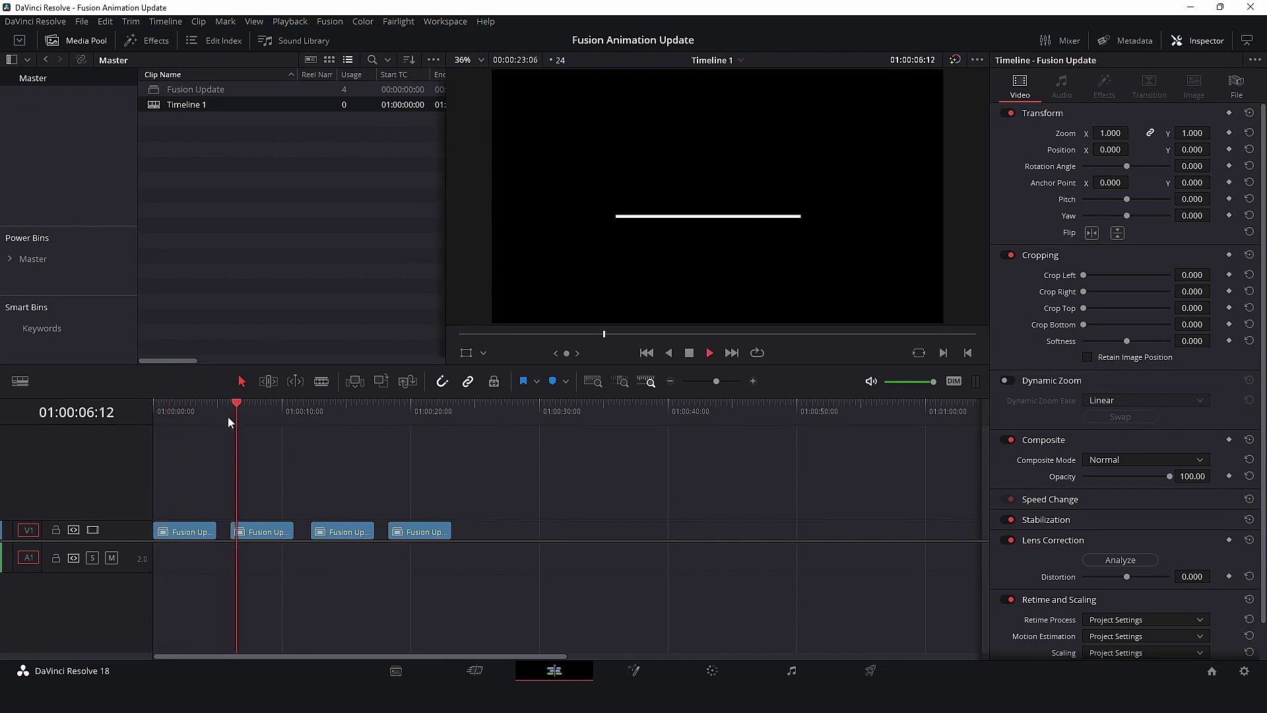
pyautogui.press('space')
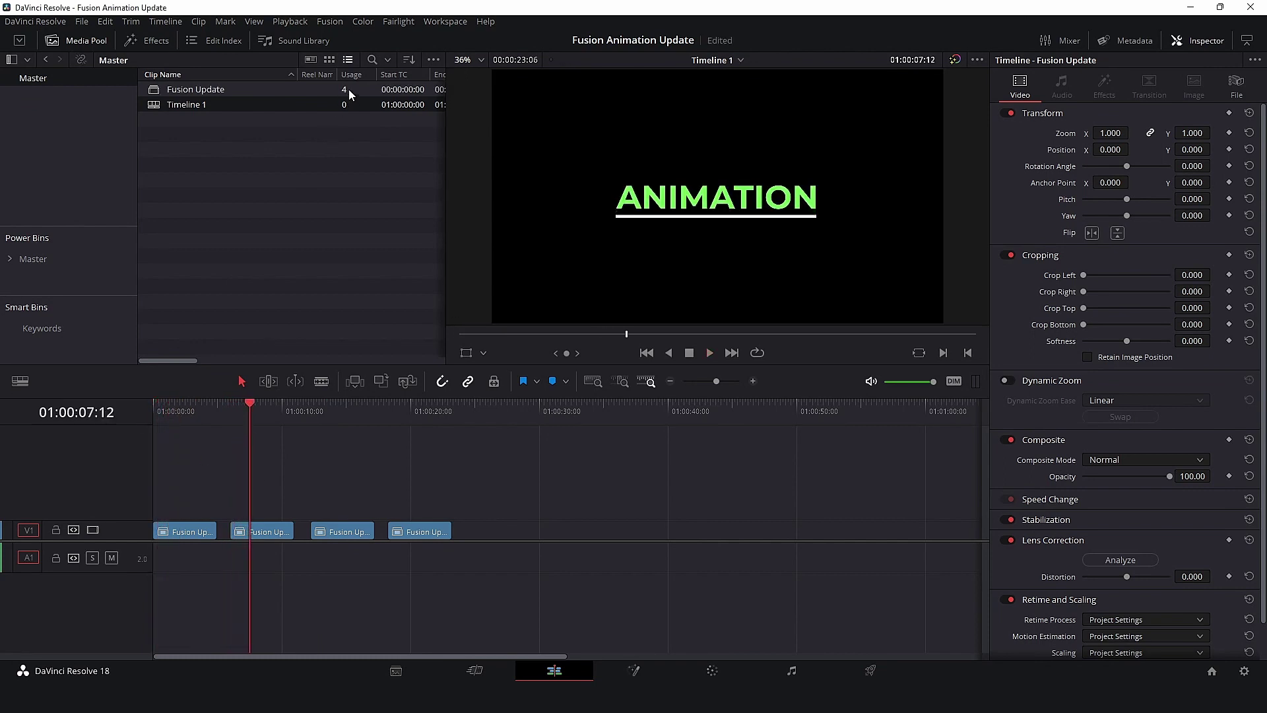
pyautogui.click(320, 412)
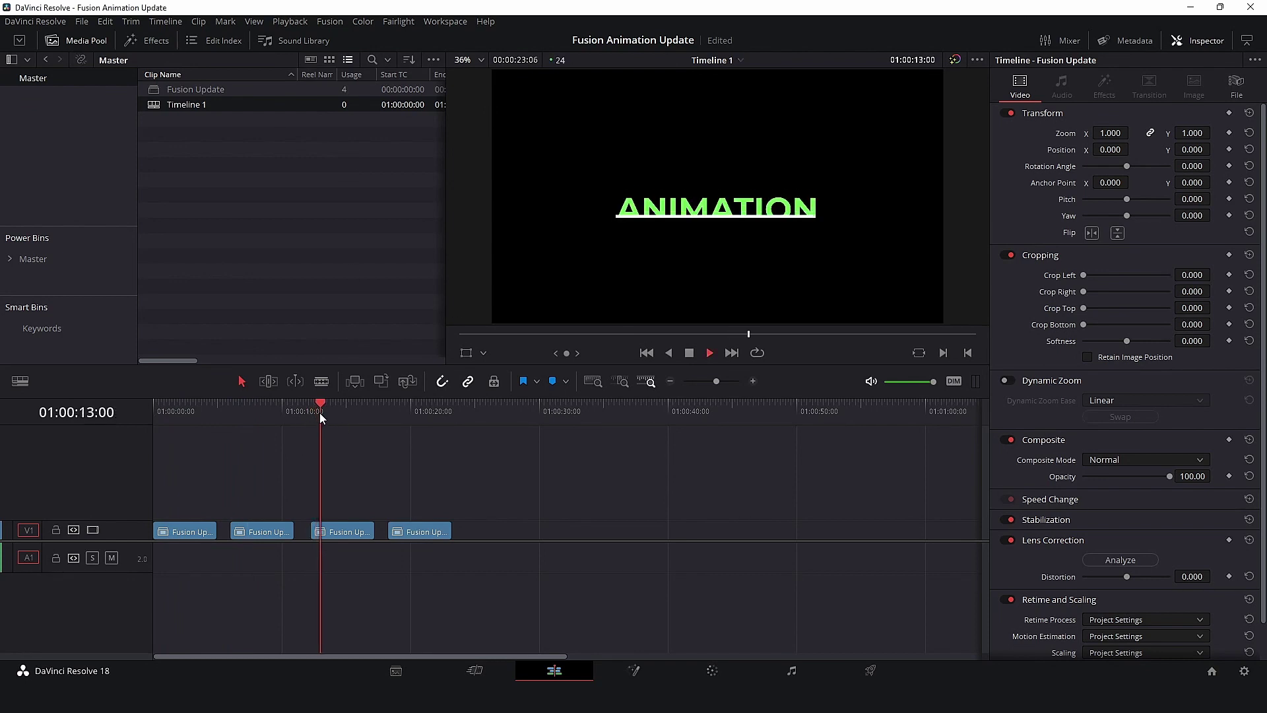
# Step: Open the compound clip's timeline from the second Fusion Update clip on V1 and change Text1's color to yellow (#fbff20)
pyautogui.click(248, 532)
pyautogui.rightClick(250, 539)
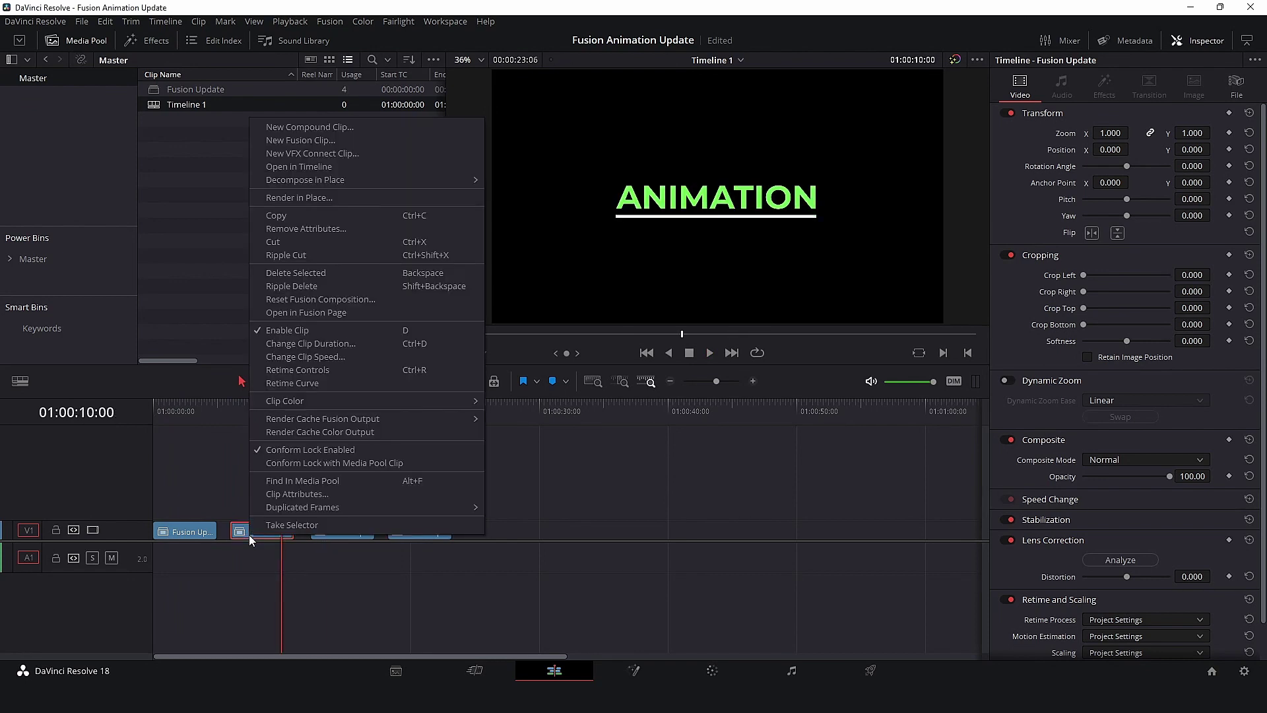
pyautogui.click(326, 169)
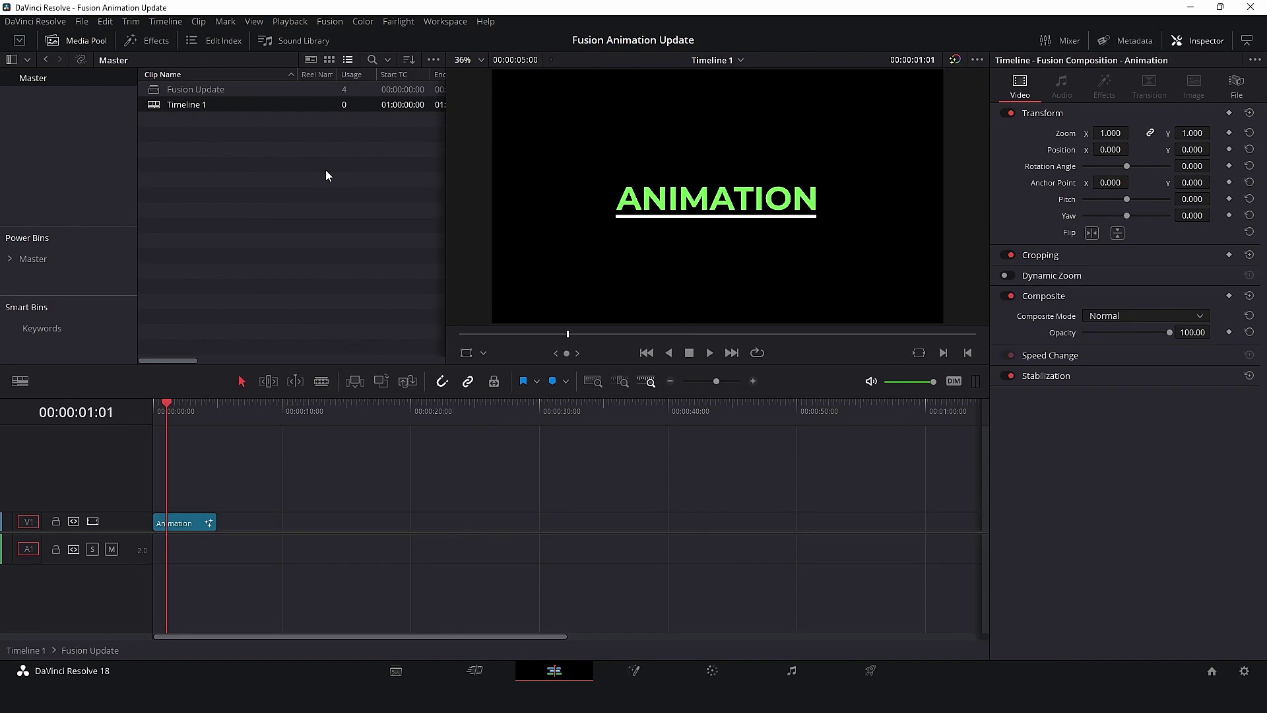
pyautogui.click(634, 671)
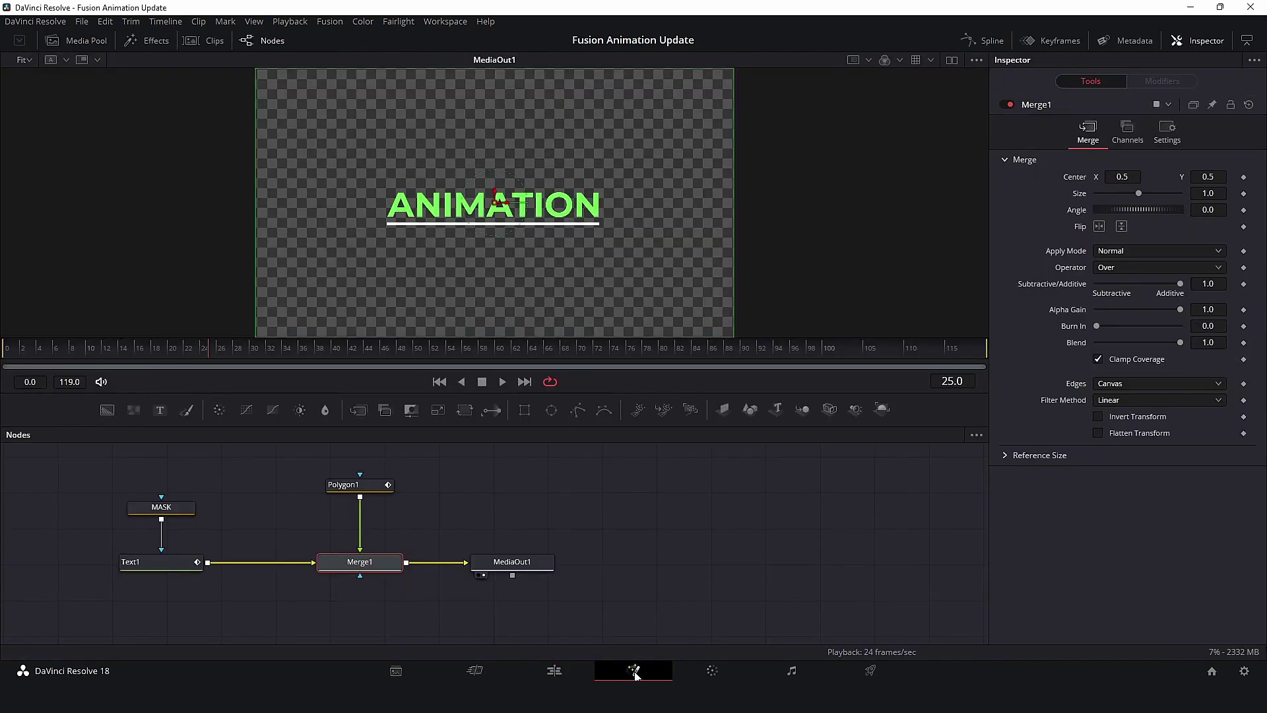
pyautogui.click(183, 566)
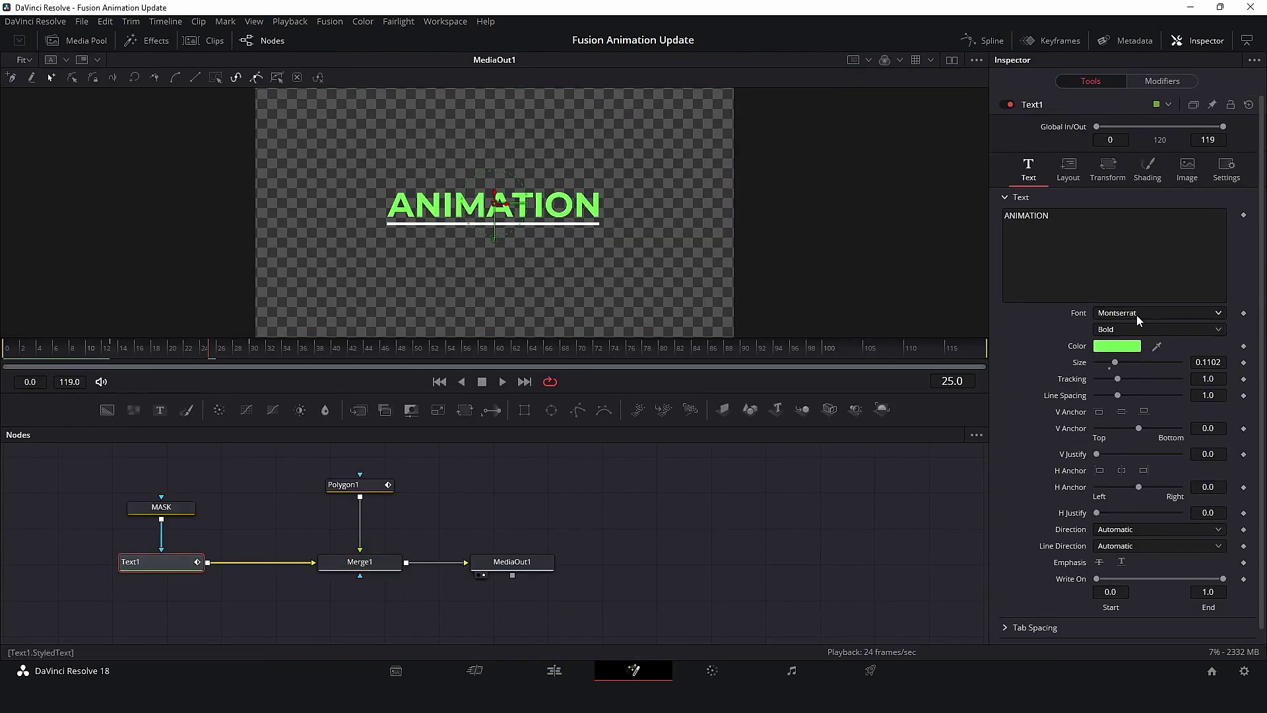
pyautogui.click(1129, 345)
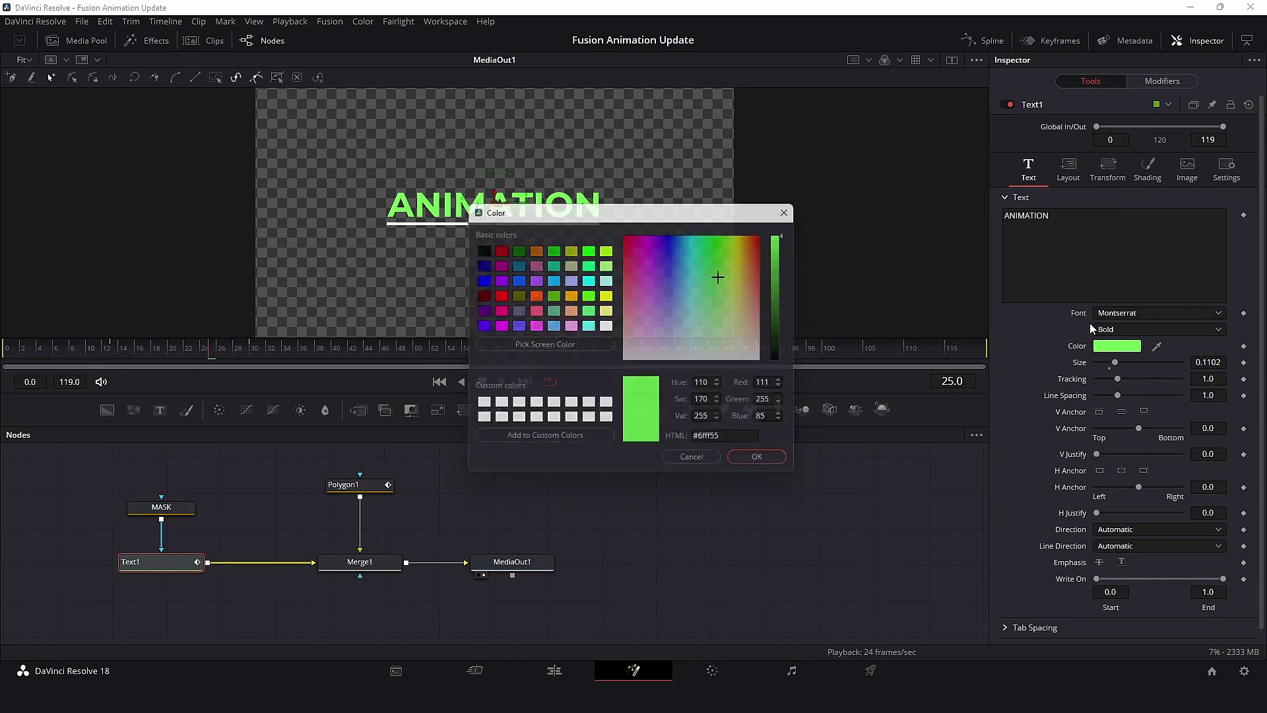
pyautogui.click(745, 247)
pyautogui.click(755, 463)
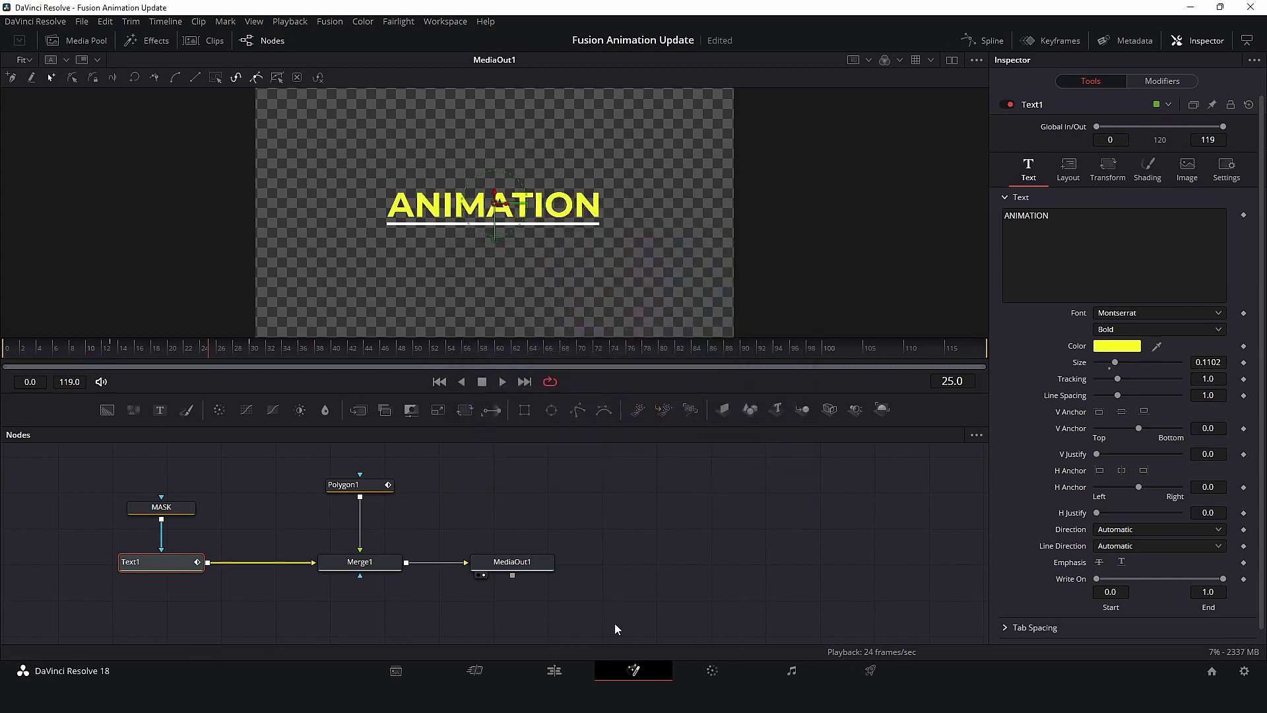
# Step: Go back to Timeline 1 on the Edit page and play the Fusion Update clips from the start
pyautogui.click(556, 670)
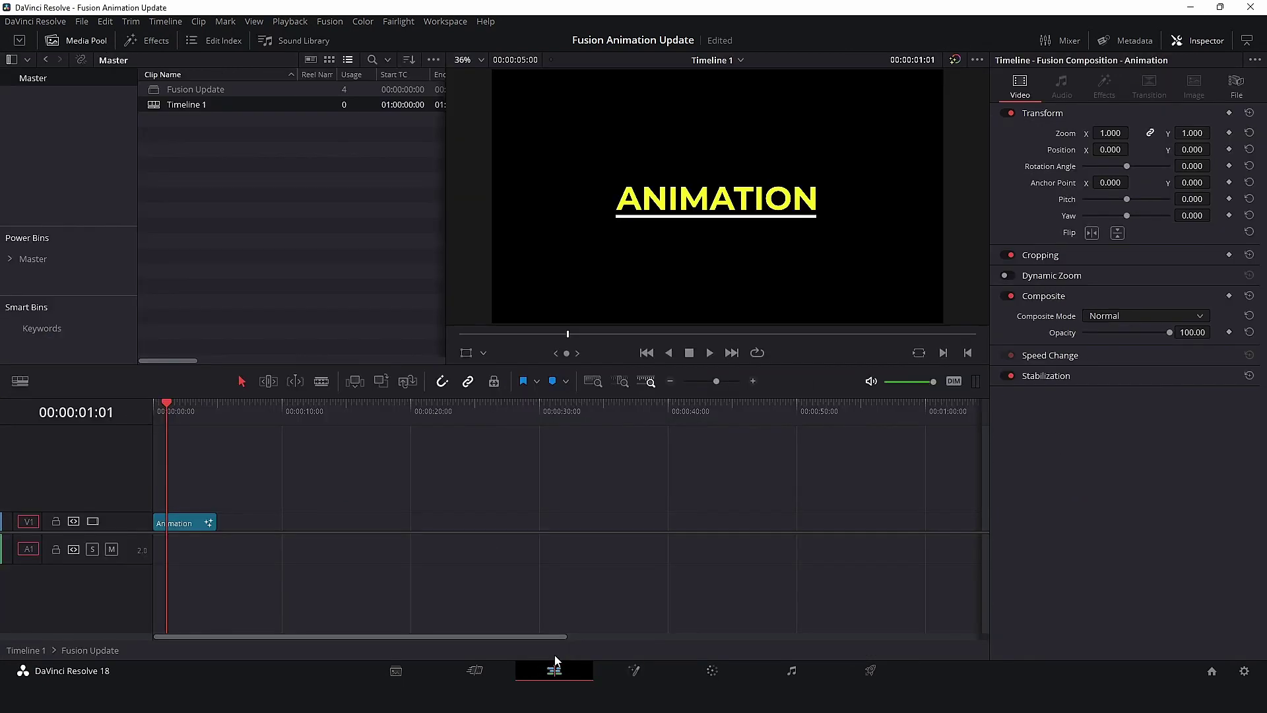
pyautogui.doubleClick(157, 105)
pyautogui.click(153, 412)
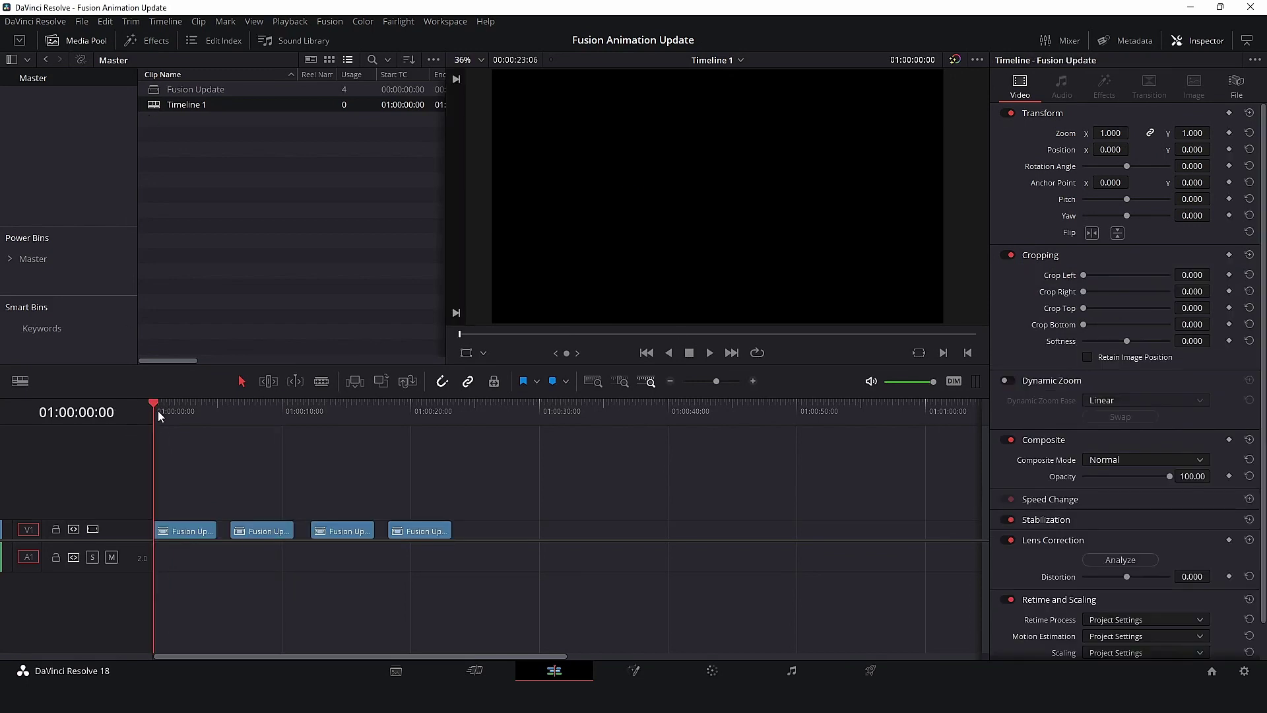
pyautogui.press('space')
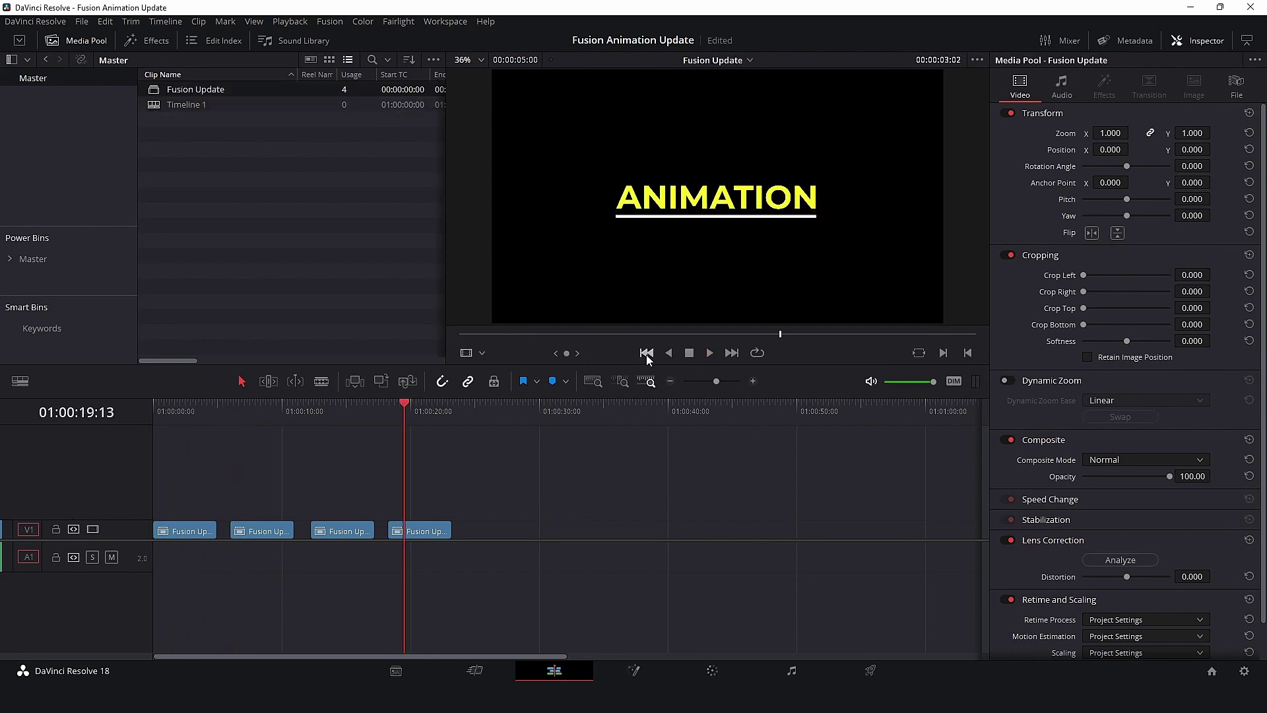
# Step: Decompose the second Fusion Update clip on V1 in place using clips only
pyautogui.click(264, 422)
pyautogui.rightClick(270, 533)
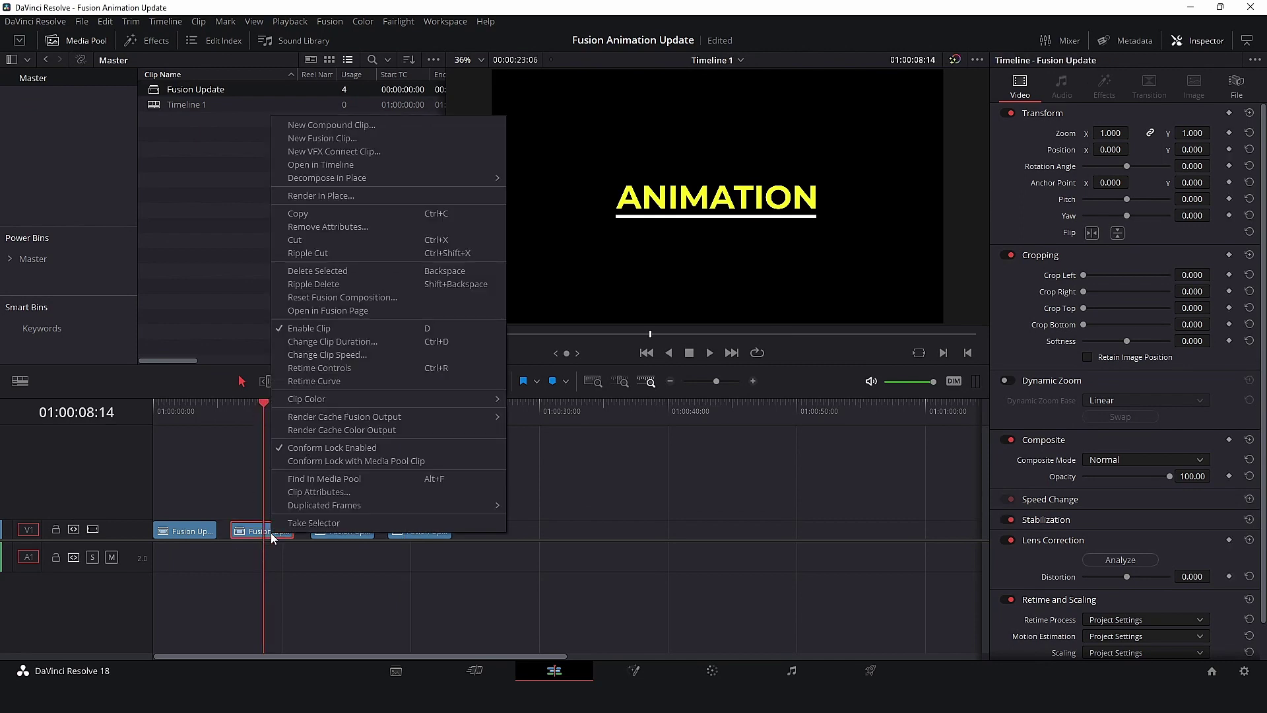
pyautogui.moveTo(361, 178)
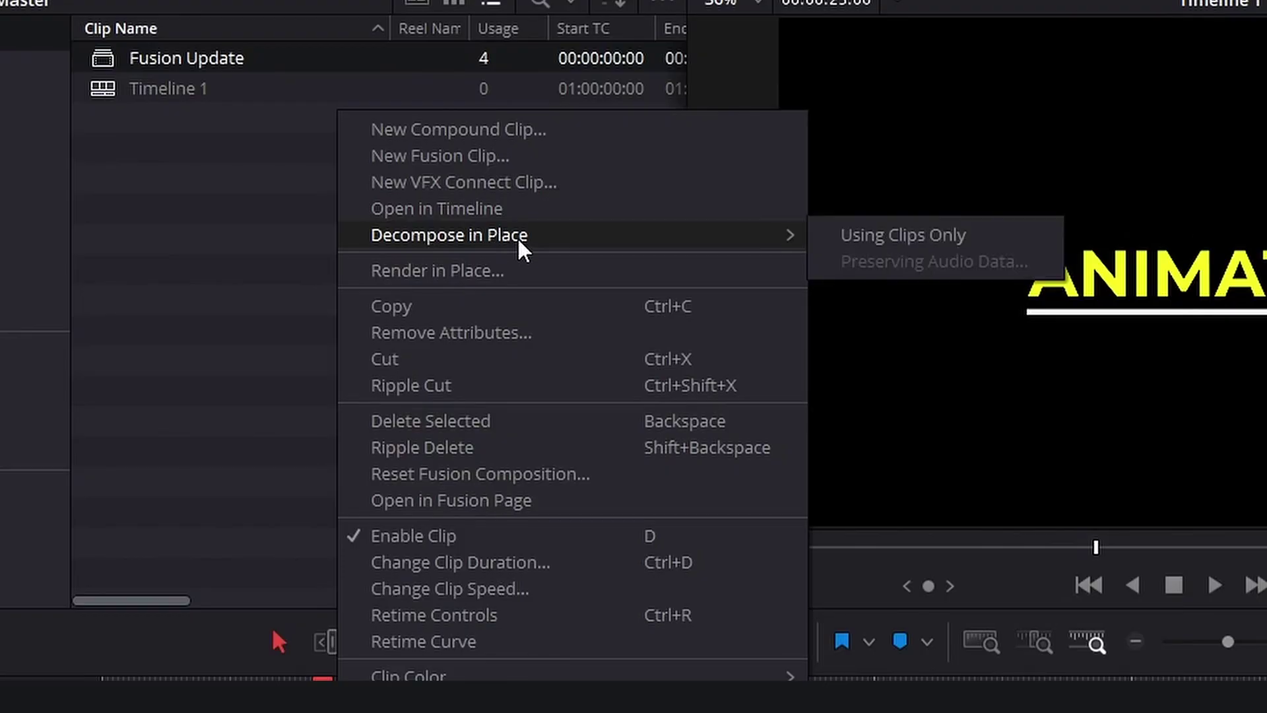
pyautogui.click(899, 238)
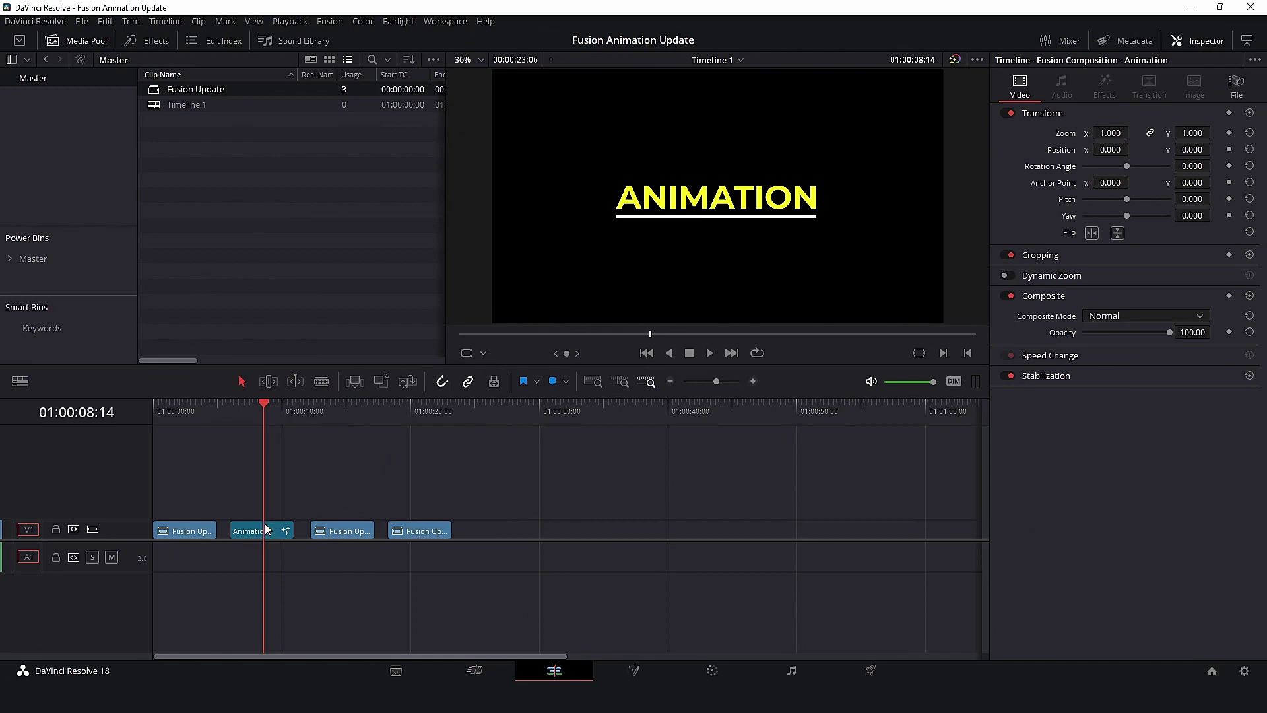
# Step: Change the decomposed Animation clip's Text1 color to crimson red on the Fusion page, and compare it with the first clip on the Edit page
pyautogui.click(635, 670)
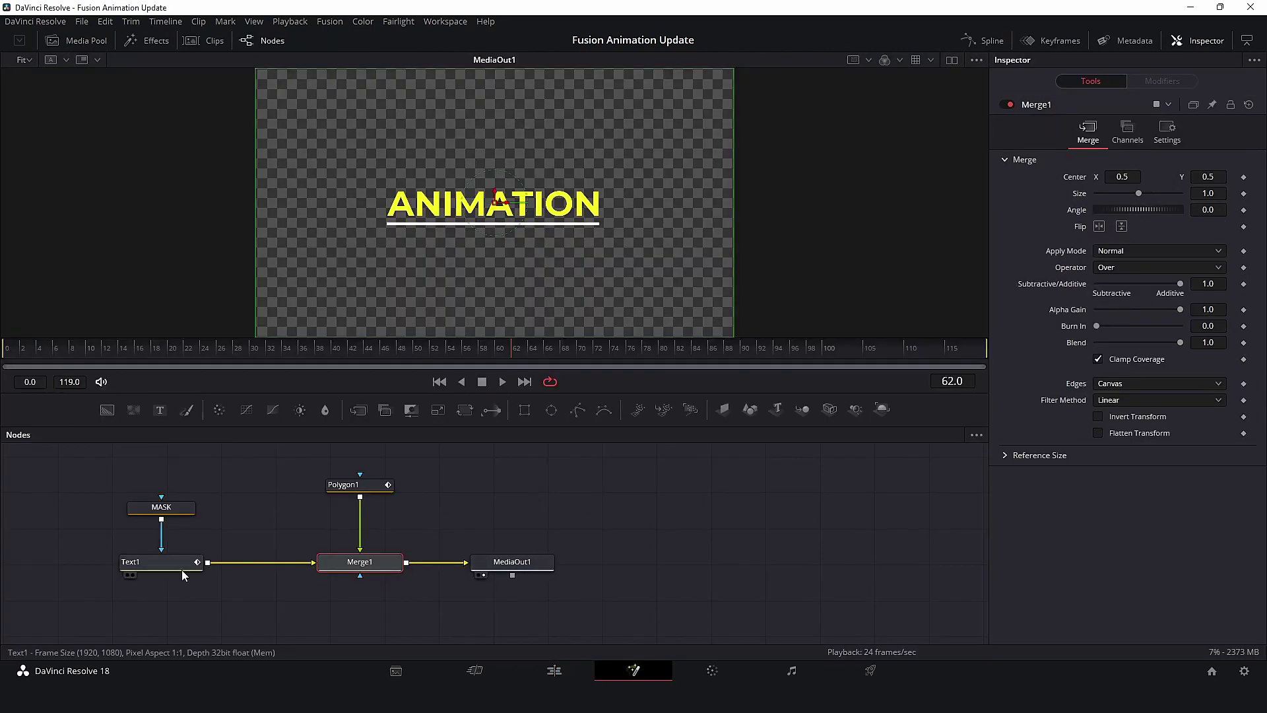
pyautogui.click(179, 564)
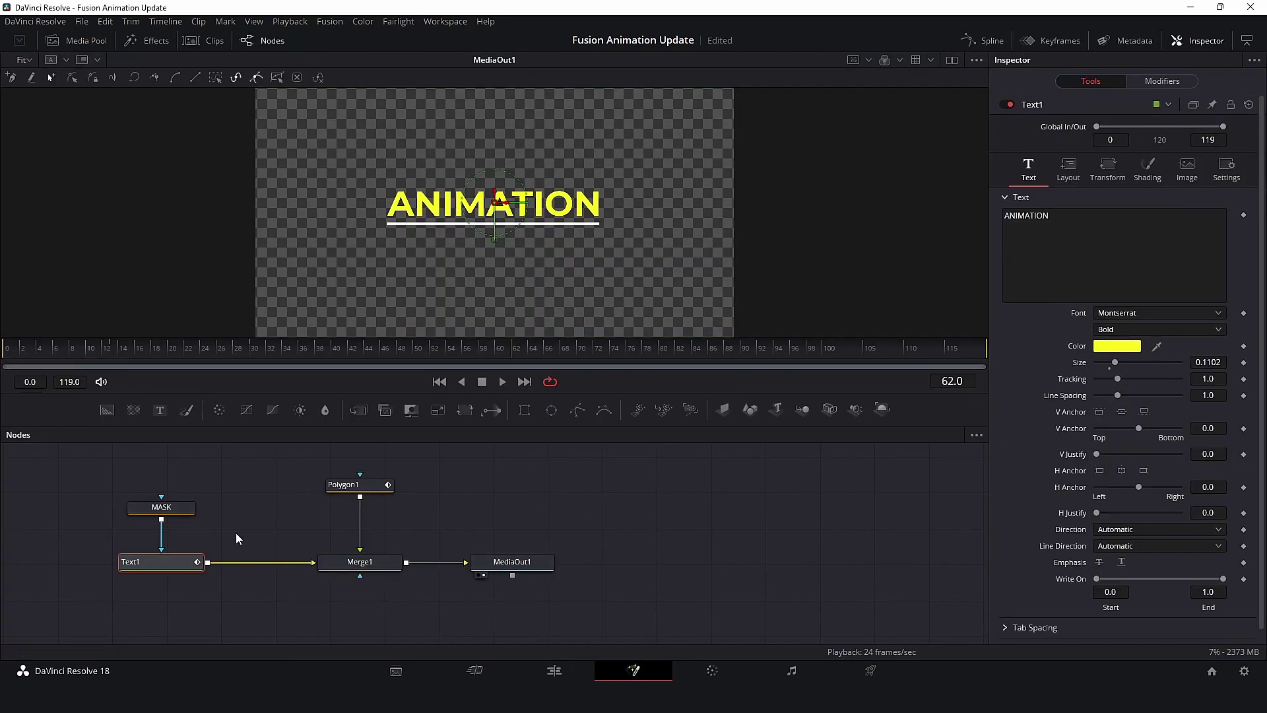
pyautogui.click(1119, 346)
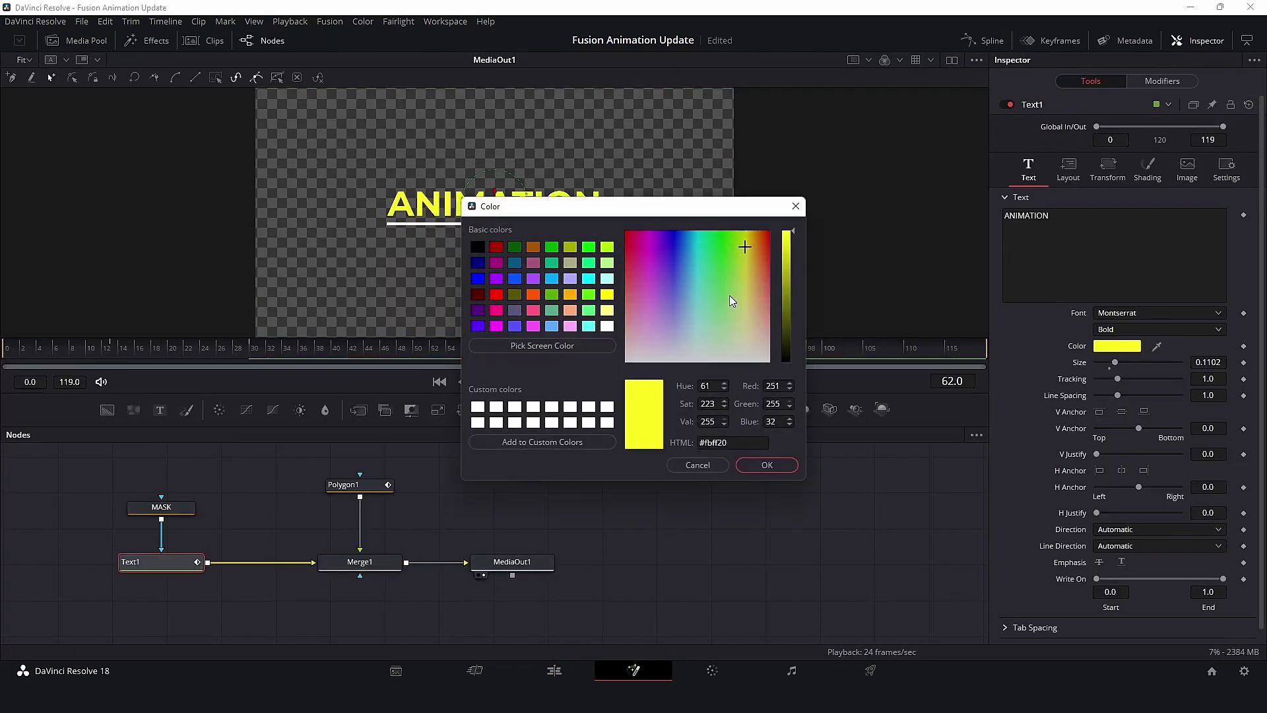
pyautogui.click(643, 256)
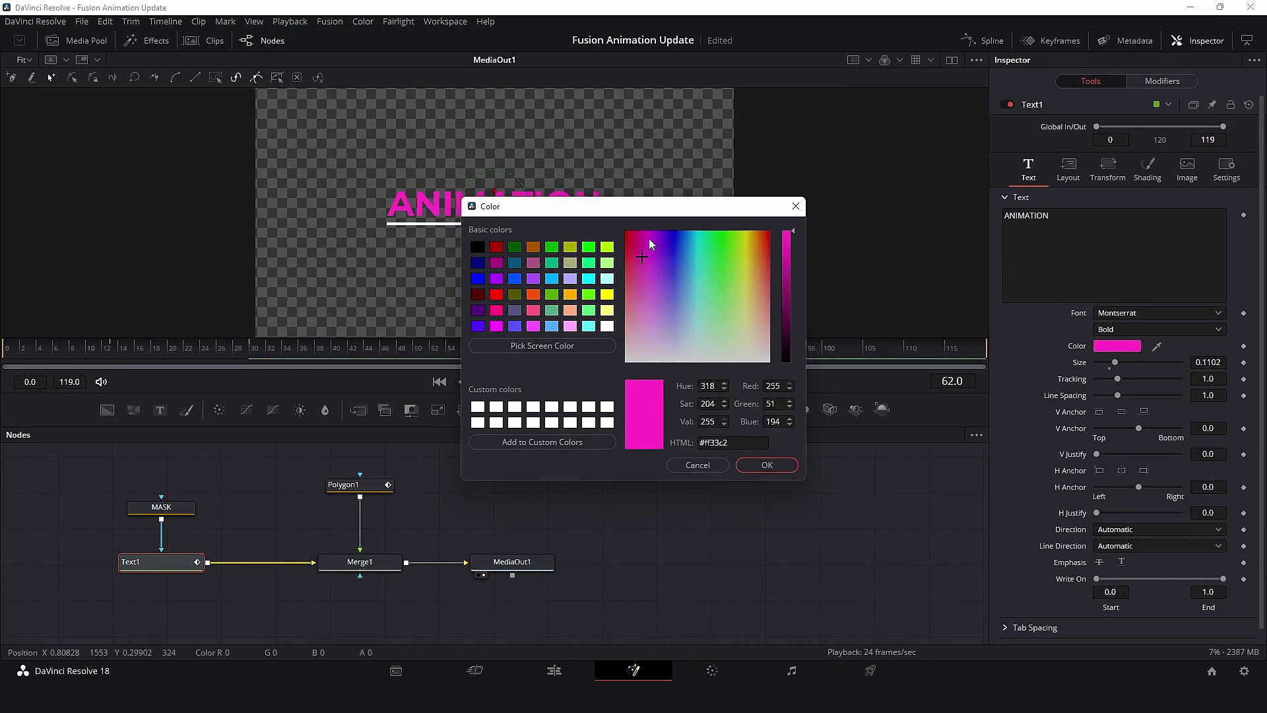
pyautogui.click(629, 241)
pyautogui.click(767, 464)
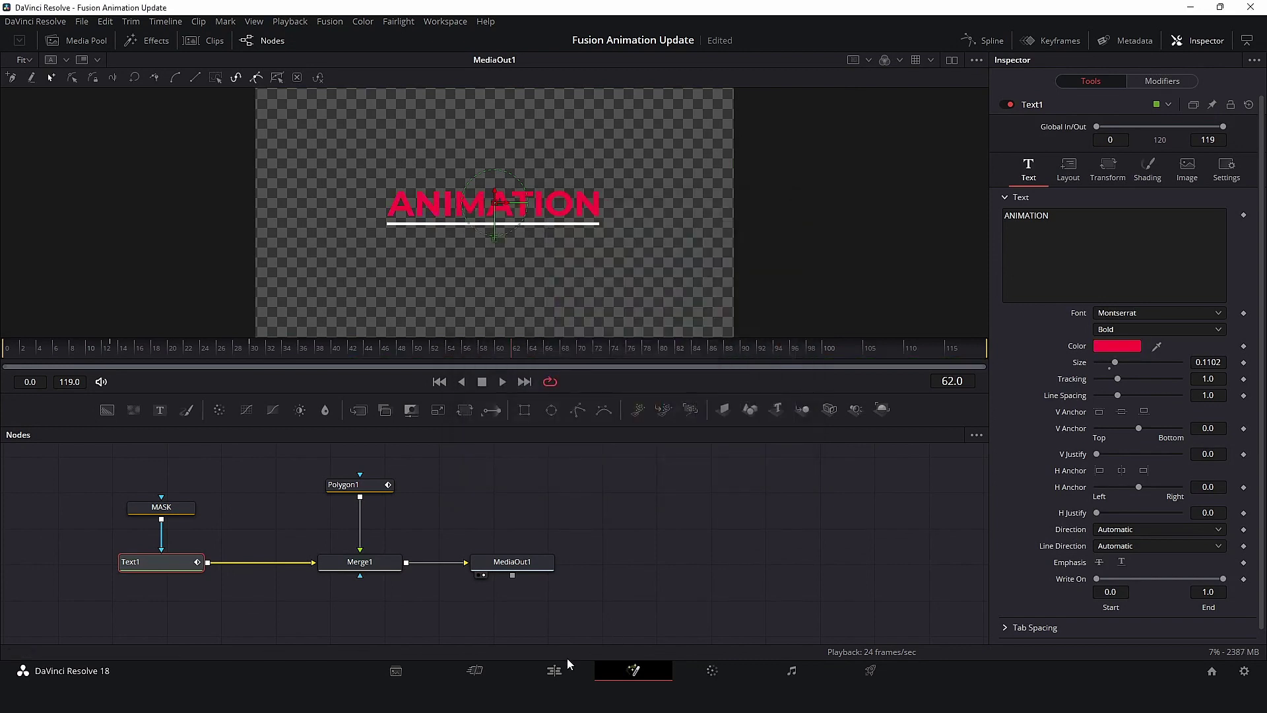
pyautogui.click(555, 671)
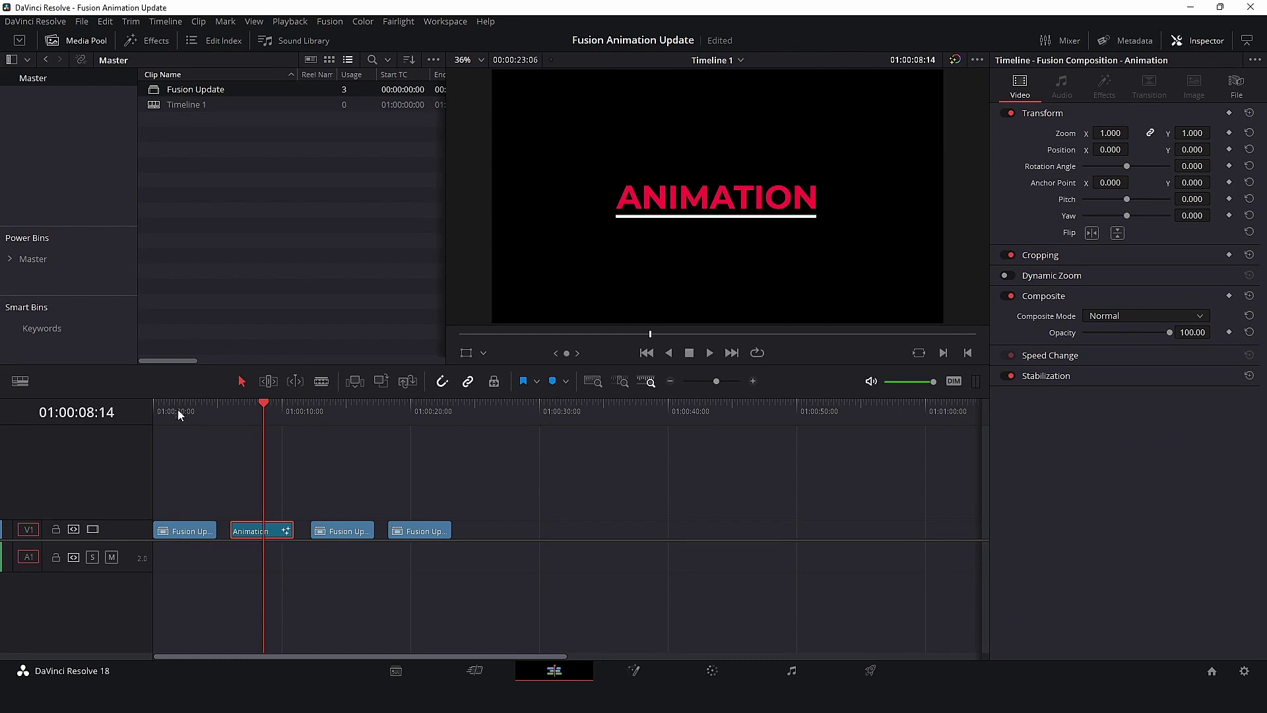
pyautogui.moveTo(179, 413); pyautogui.dragTo(263, 427)
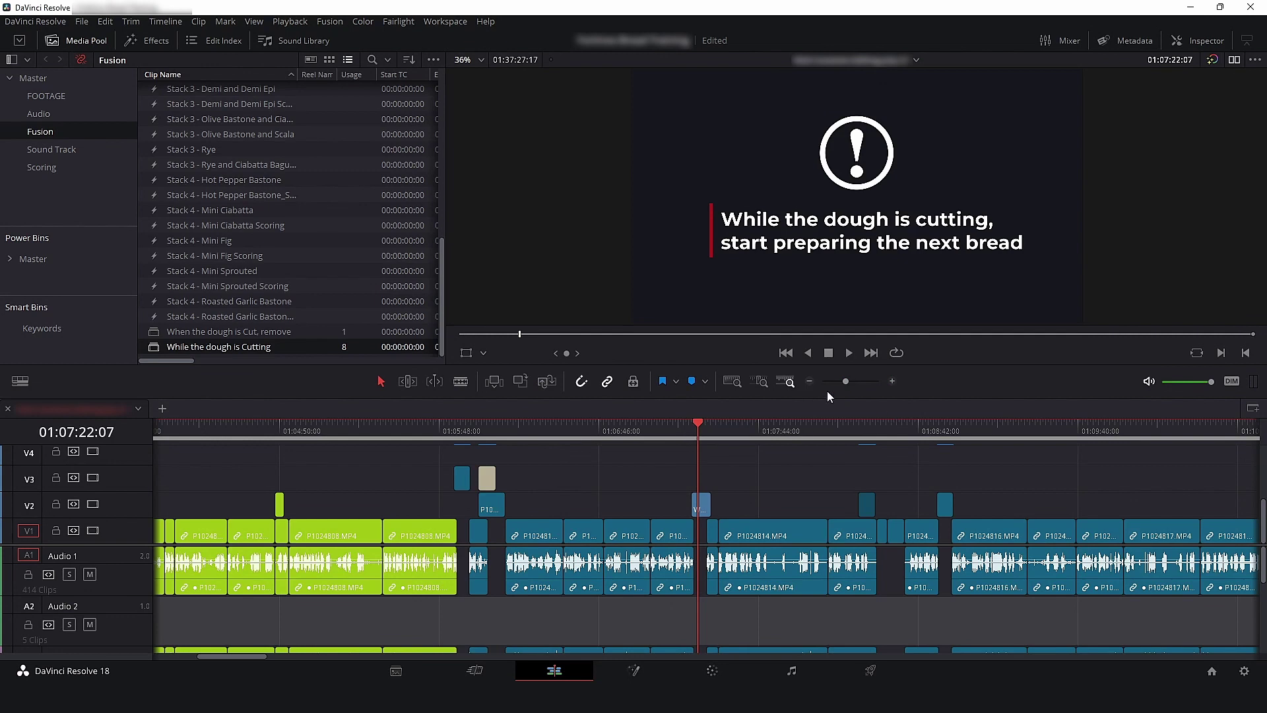
# Step: Review the "While the dough is cutting" title copies on V2 around 01:07:22 and 01:23:13 in the main timeline
pyautogui.moveTo(843, 381); pyautogui.dragTo(831, 381)
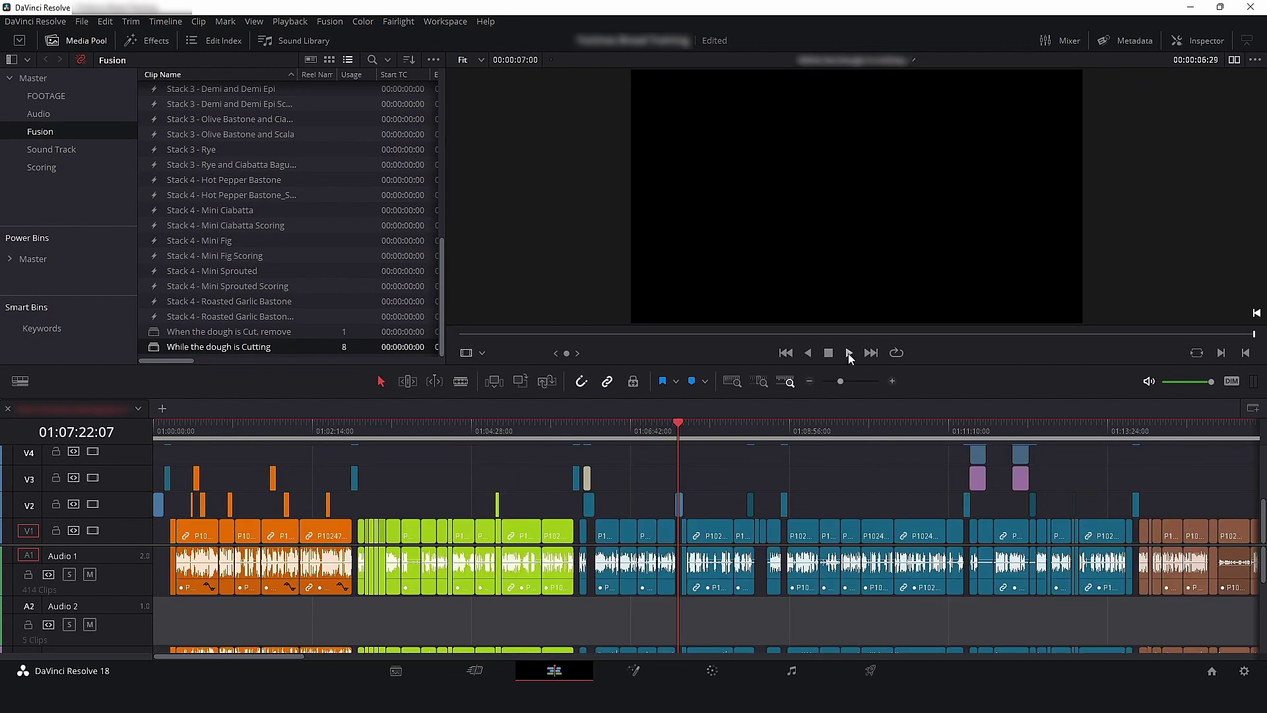
pyautogui.click(849, 353)
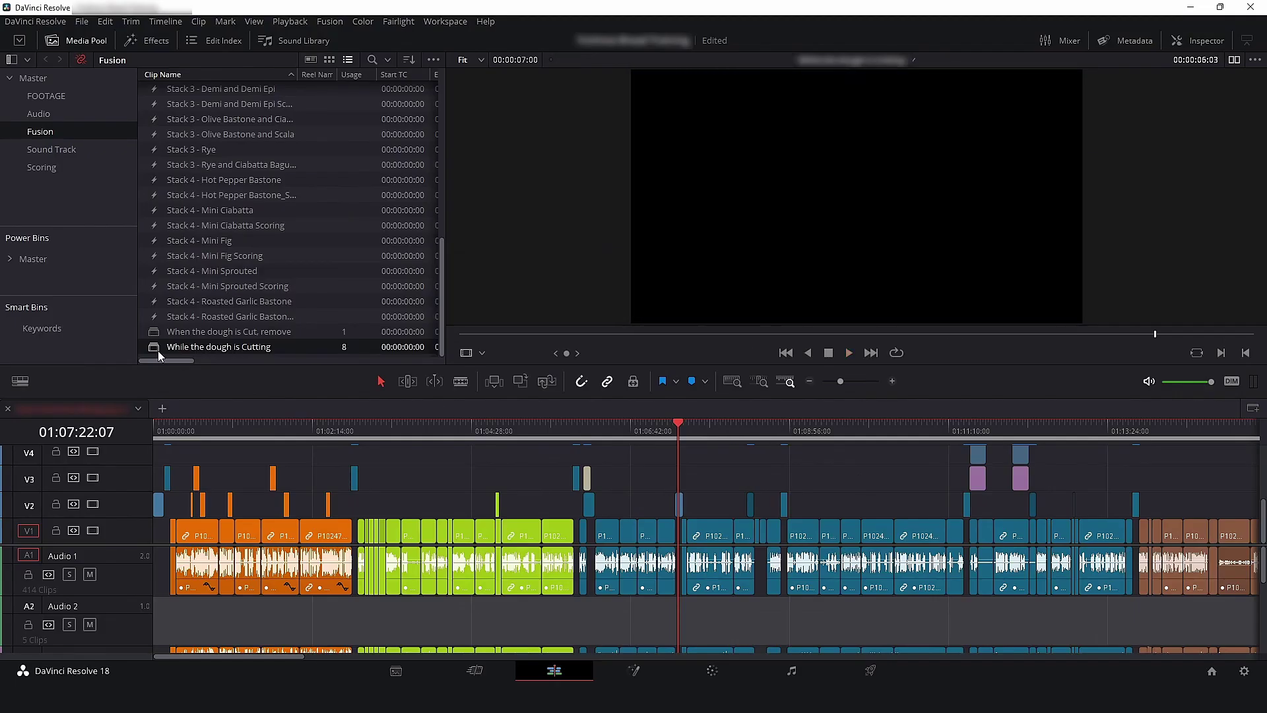
pyautogui.moveTo(1088, 481); pyautogui.dragTo(290, 459)
pyautogui.moveTo(1031, 429); pyautogui.dragTo(1036, 436)
pyautogui.click(1036, 436)
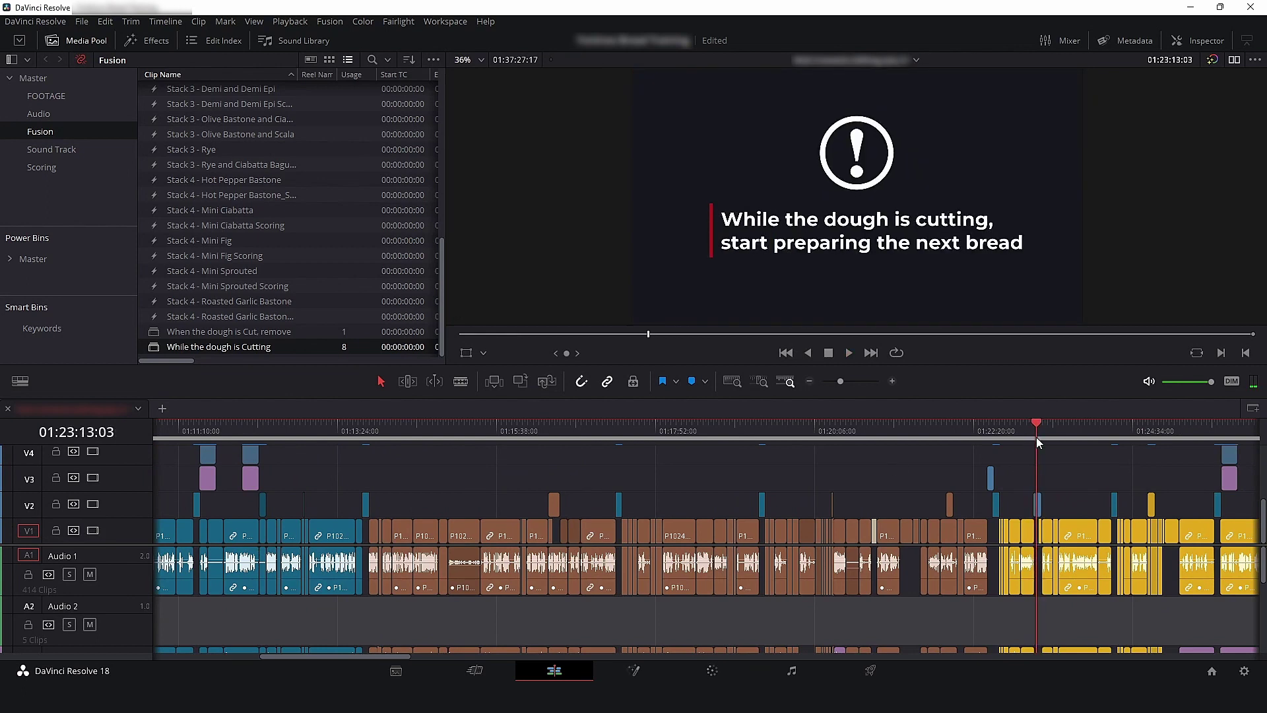
pyautogui.hscroll(-3, 711, 458)
pyautogui.click(185, 423)
pyautogui.press('space')
# Step: Open the "While the dough is Cutting" compound clip from the Fusion bin in its own timeline and play its Fusion composition from the start
pyautogui.rightClick(154, 347)
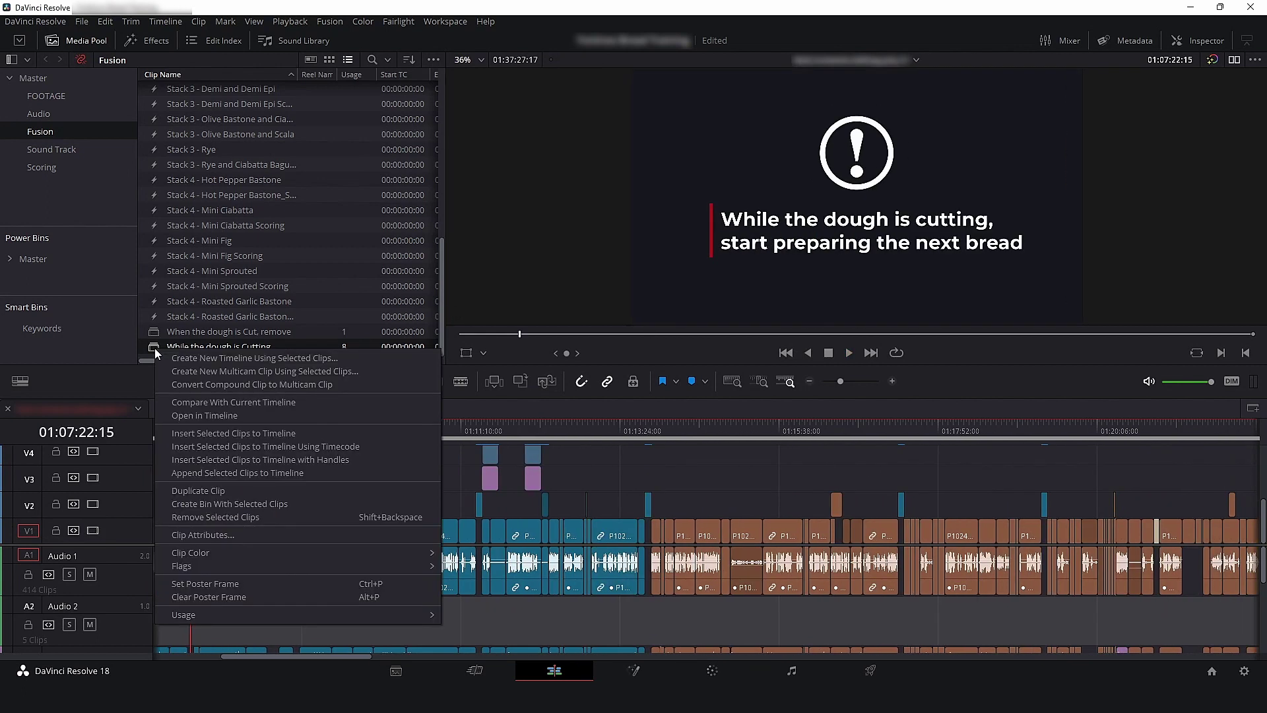
pyautogui.click(200, 419)
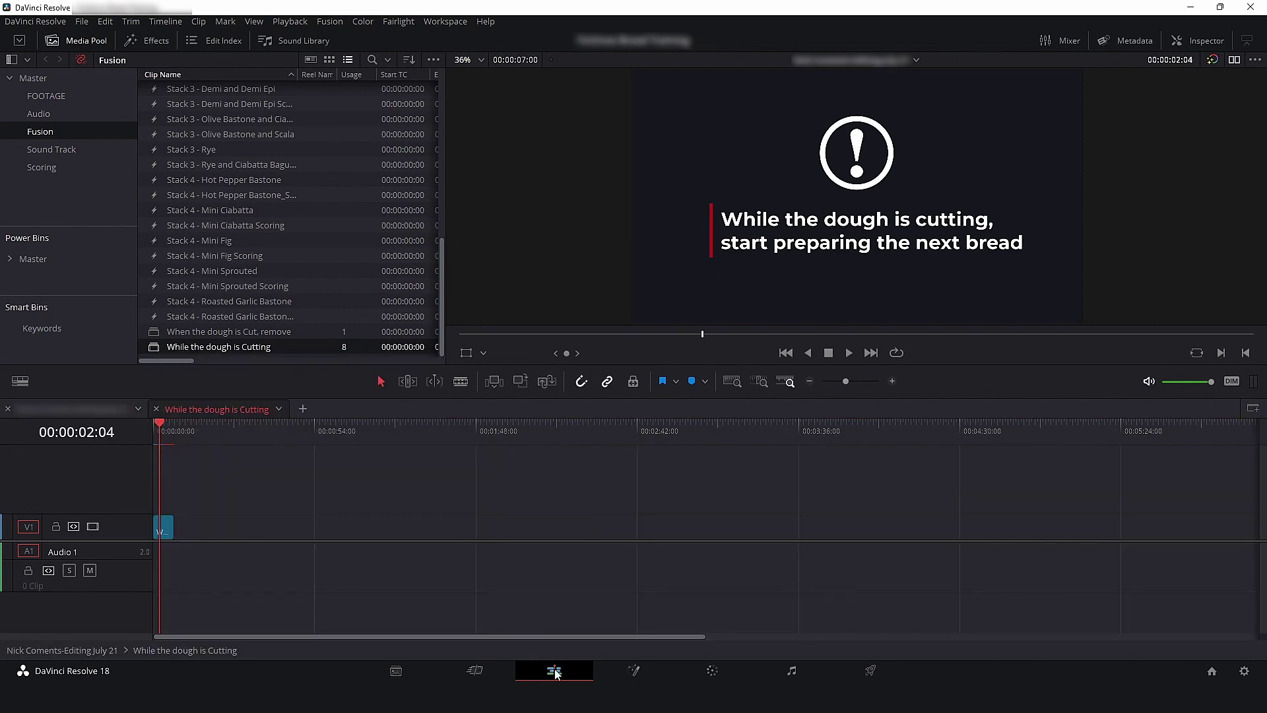
pyautogui.click(633, 671)
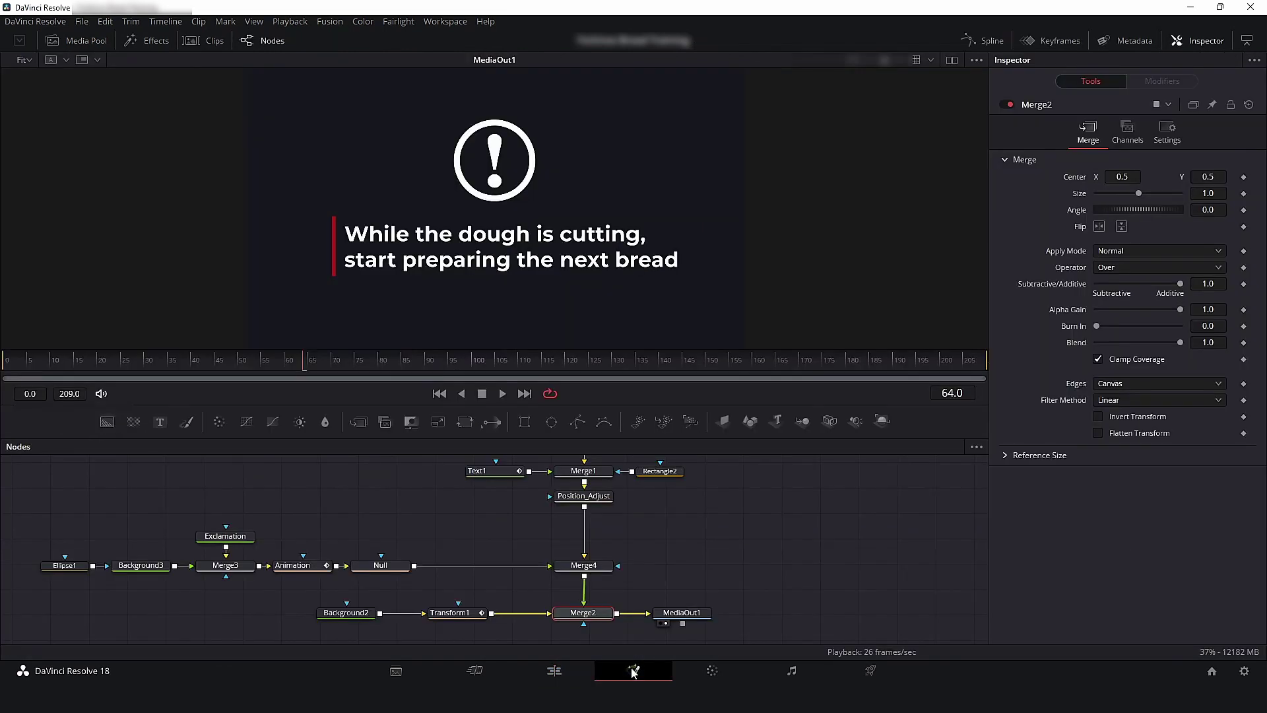
pyautogui.click(439, 394)
pyautogui.press('space')
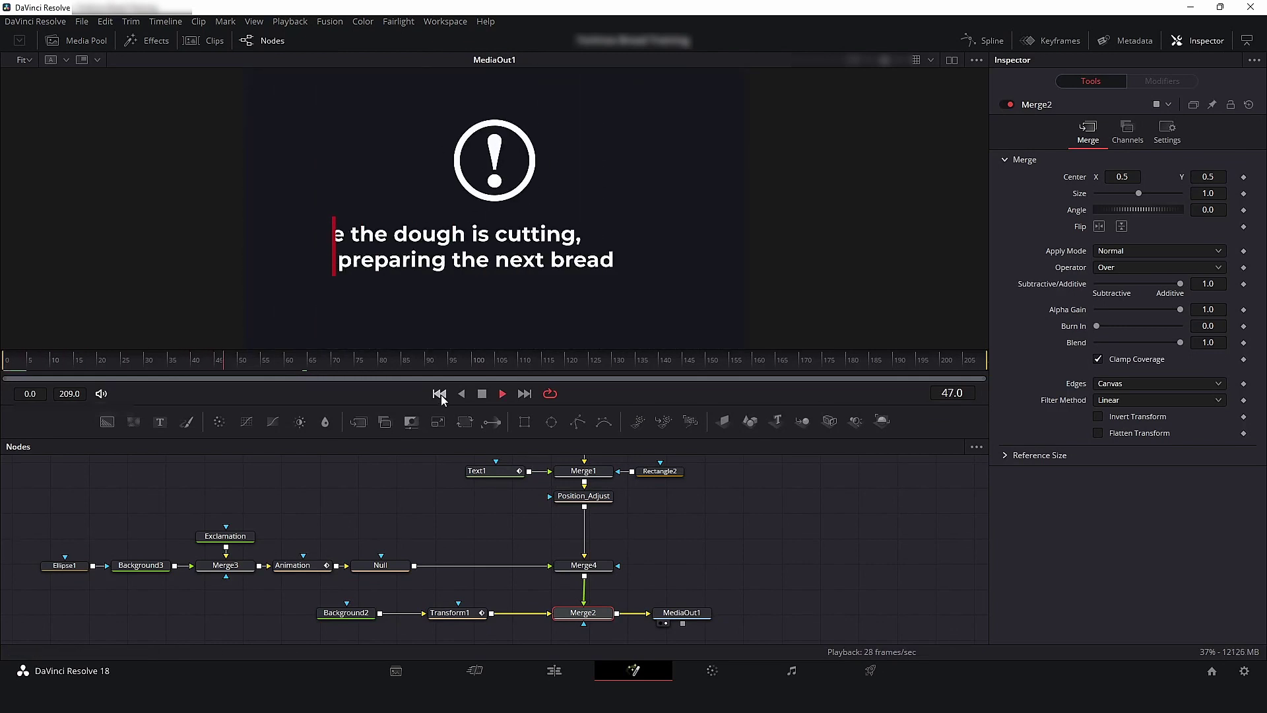
pyautogui.press('space')
# Step: Set the Exclamation node's text color to red (#ff2226)
pyautogui.click(223, 540)
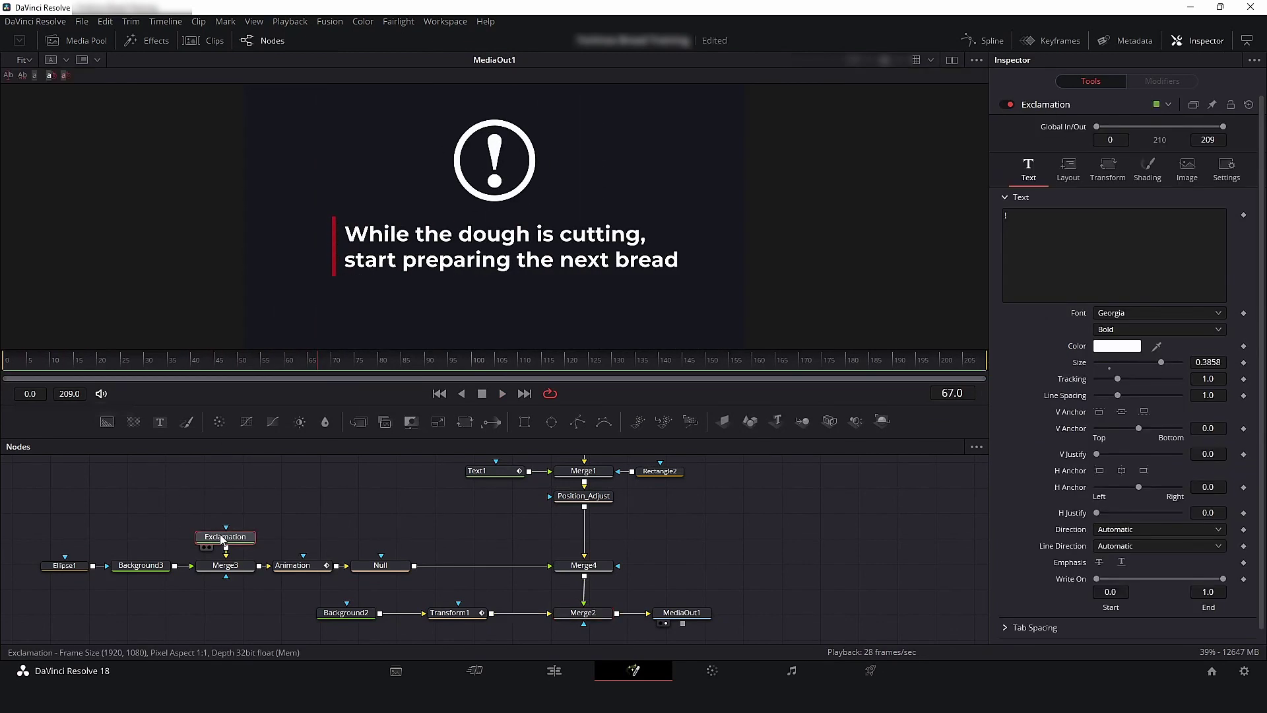
pyautogui.click(1114, 350)
pyautogui.click(631, 261)
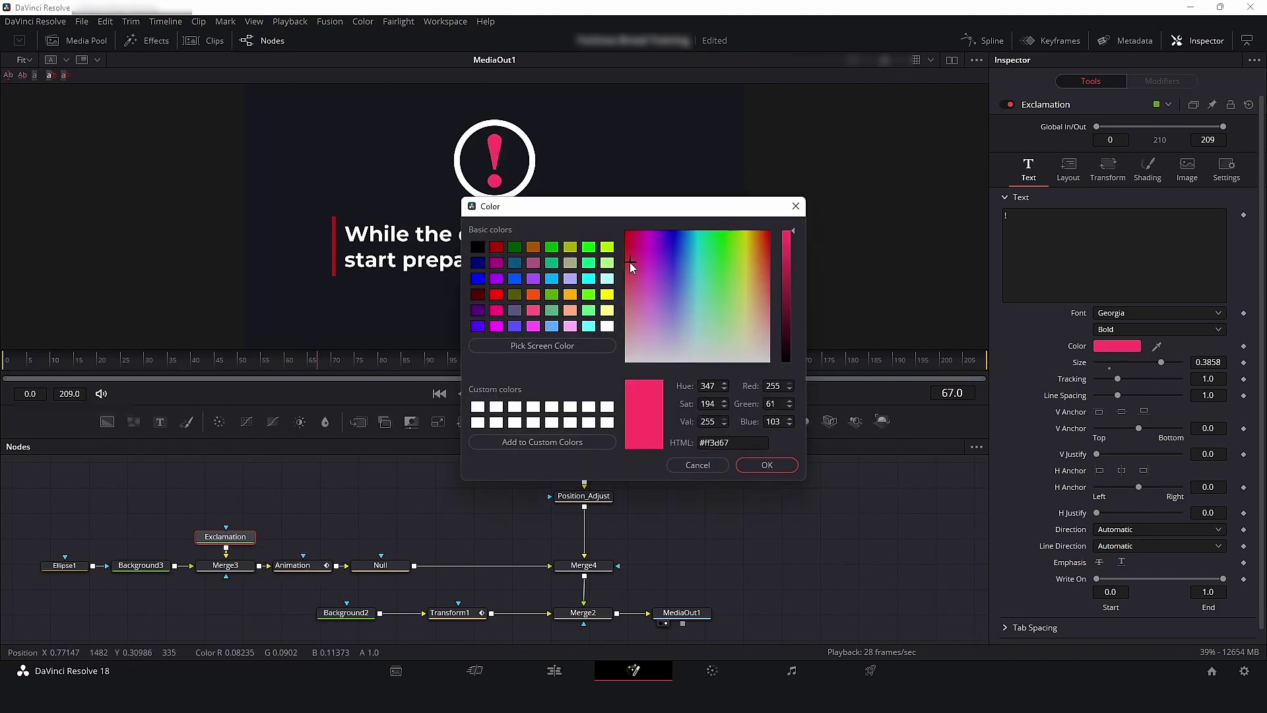
pyautogui.moveTo(628, 263)
pyautogui.mouseDown()
pyautogui.moveTo(627, 281)
pyautogui.moveTo(626, 251)
pyautogui.mouseUp()
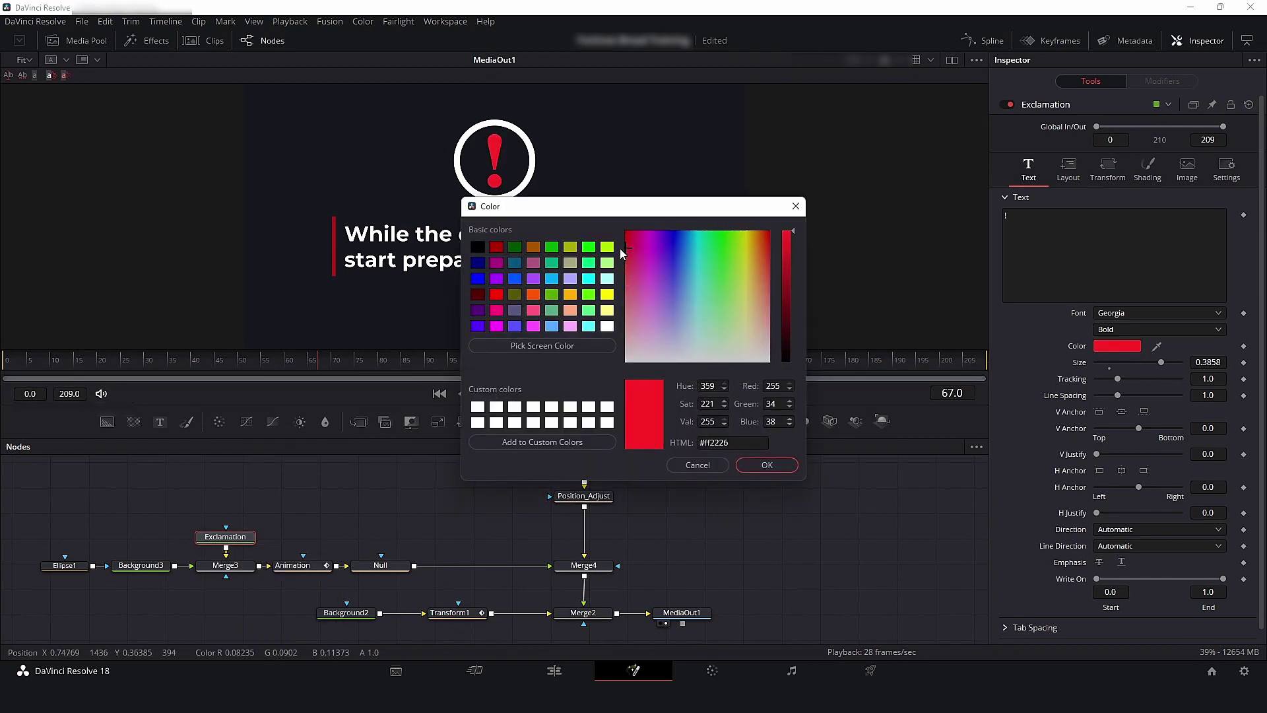
pyautogui.click(765, 465)
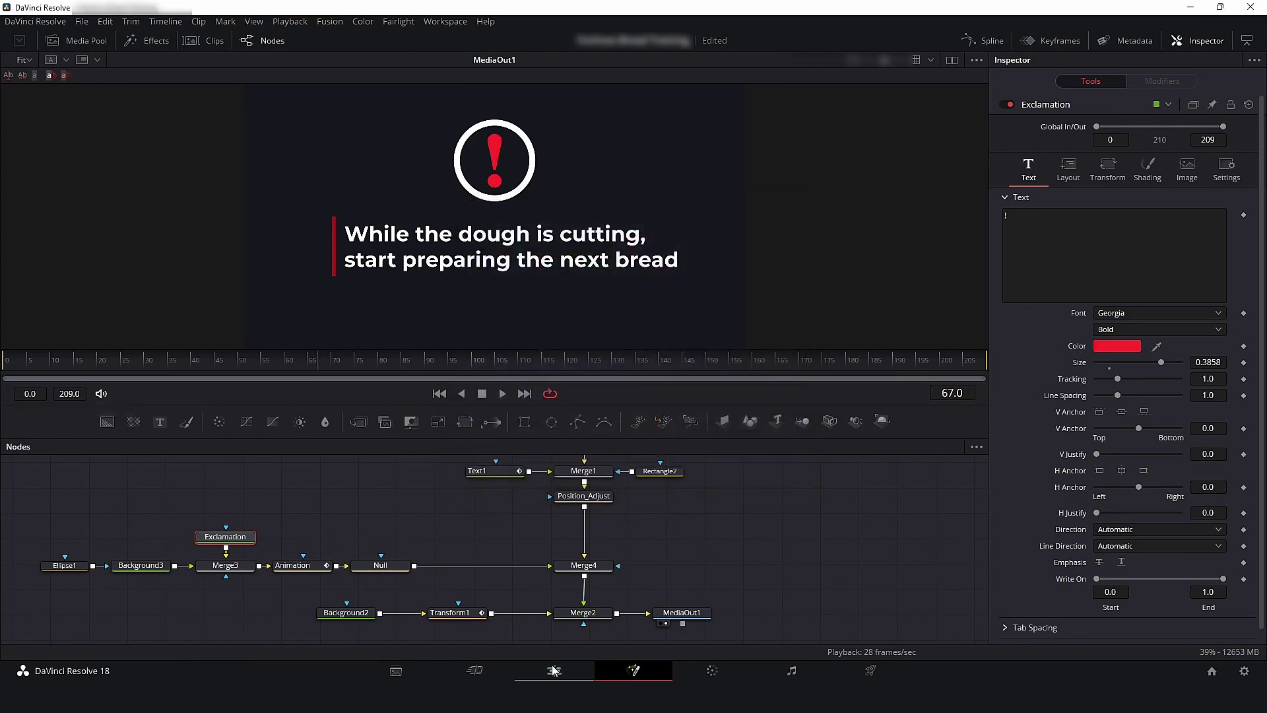
# Step: Return to the Edit page, close the compound clip's timeline, and play the title copies around 01:07:20 and 01:47:00 in the main timeline
pyautogui.click(555, 670)
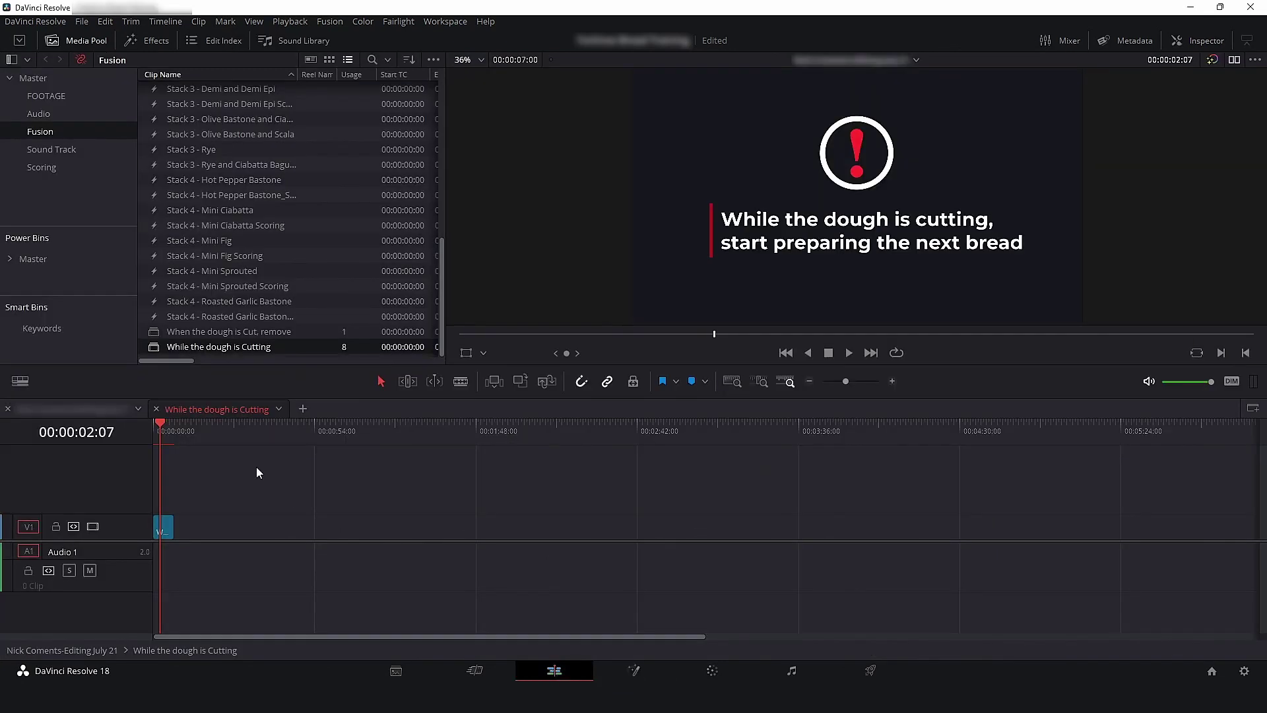
pyautogui.click(157, 409)
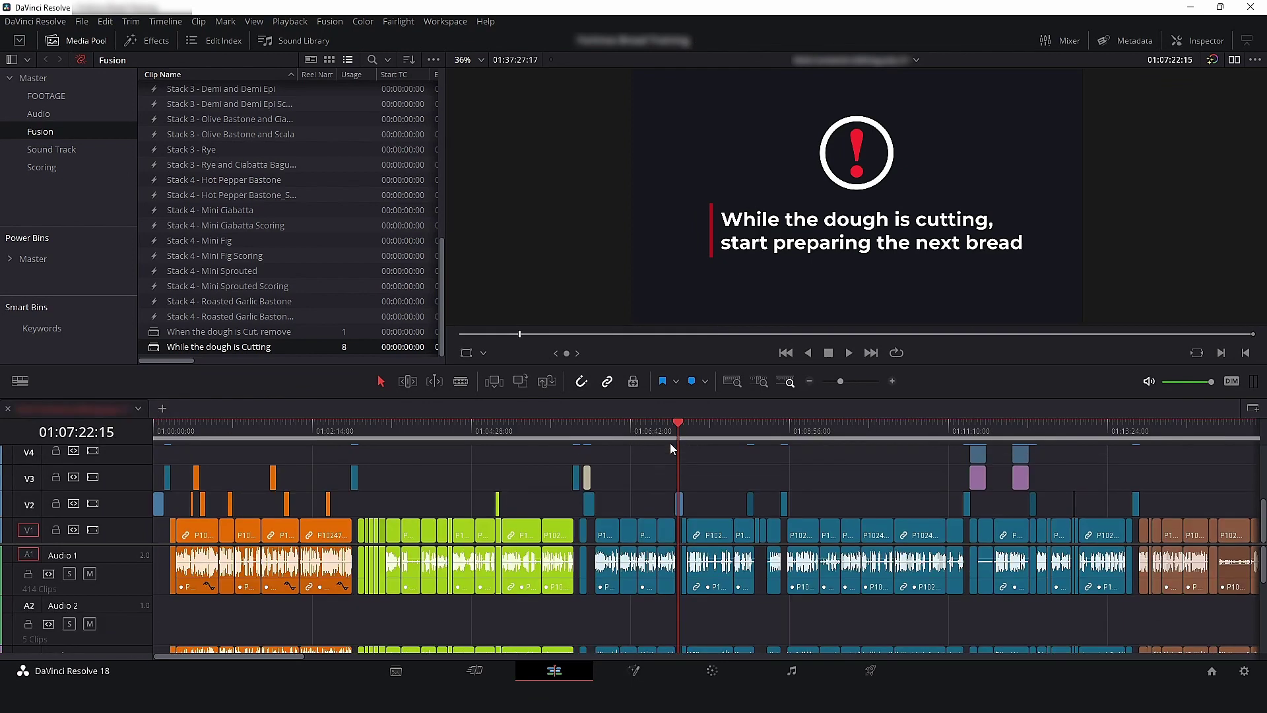
pyautogui.scroll(3, 668, 483)
pyautogui.click(699, 430)
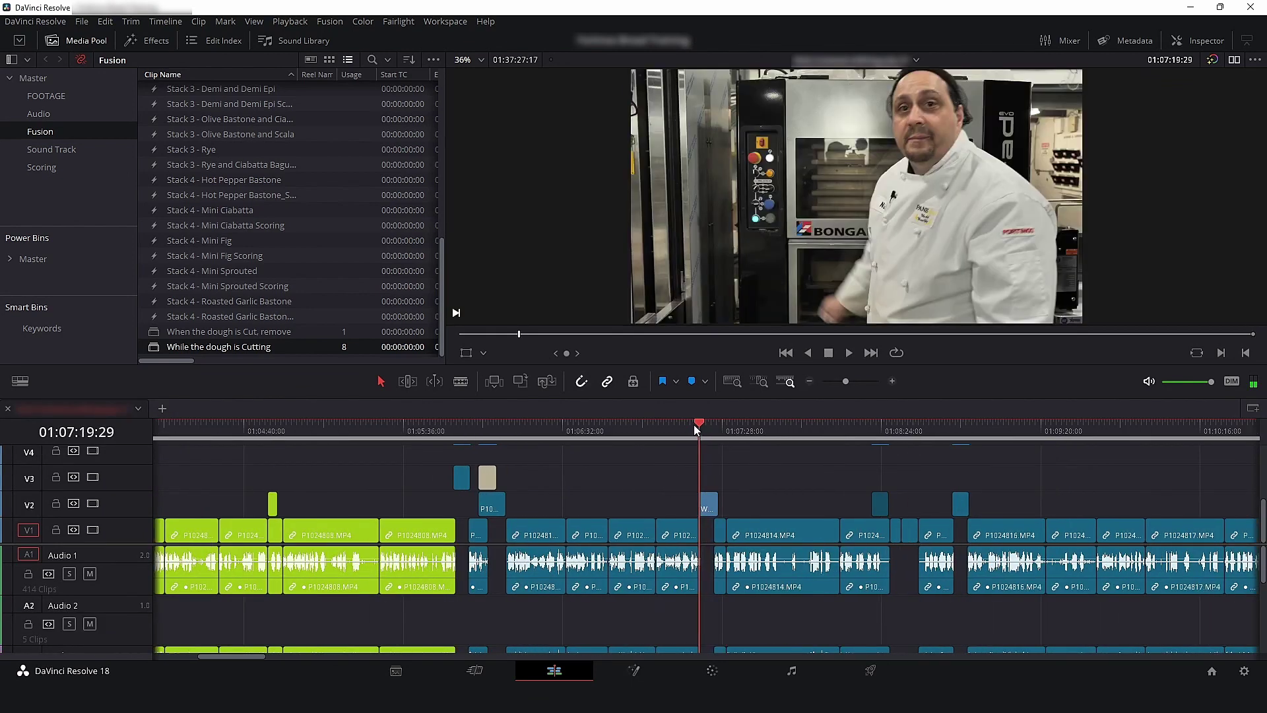
pyautogui.press('space')
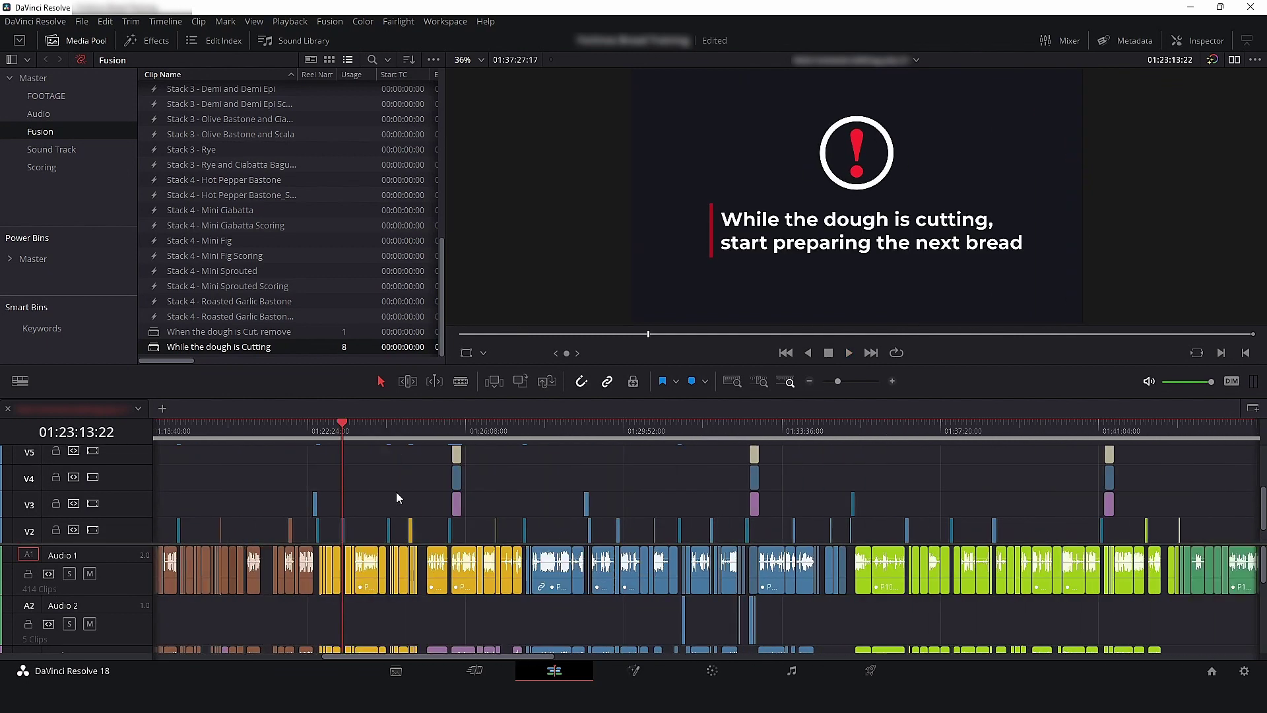
pyautogui.hscroll(5, 396, 493)
pyautogui.click(1053, 428)
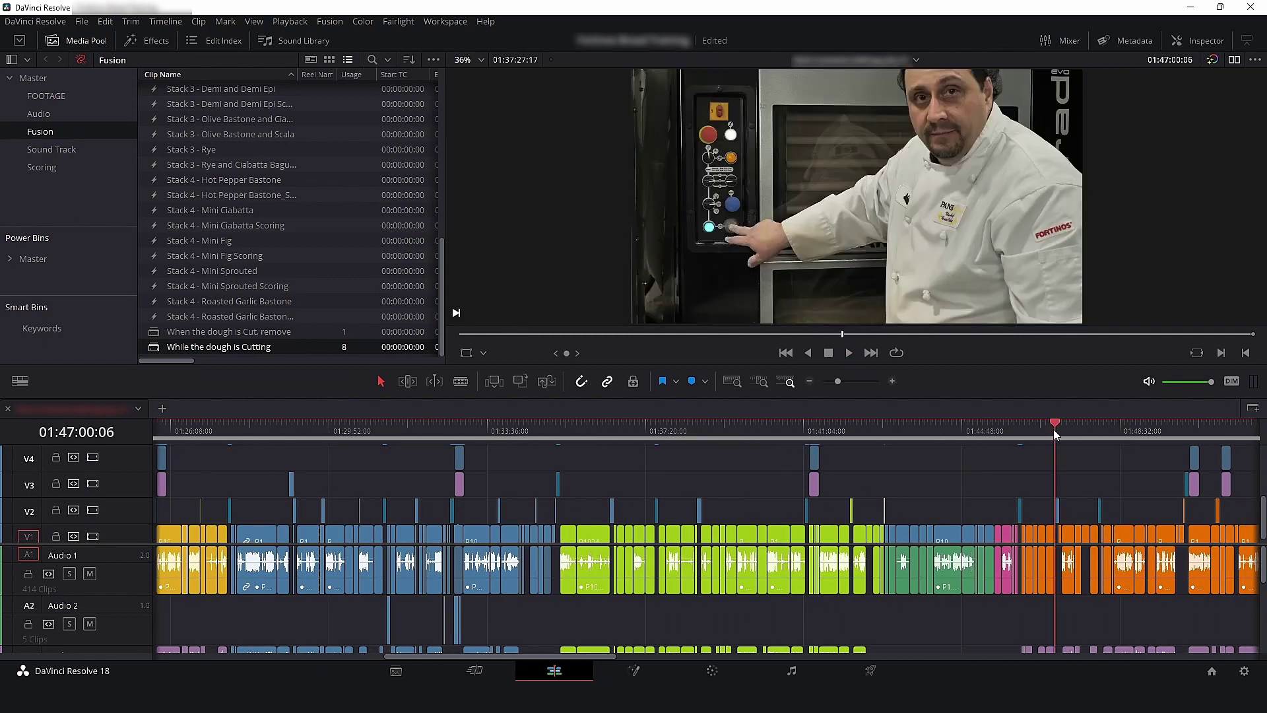
pyautogui.press('space')
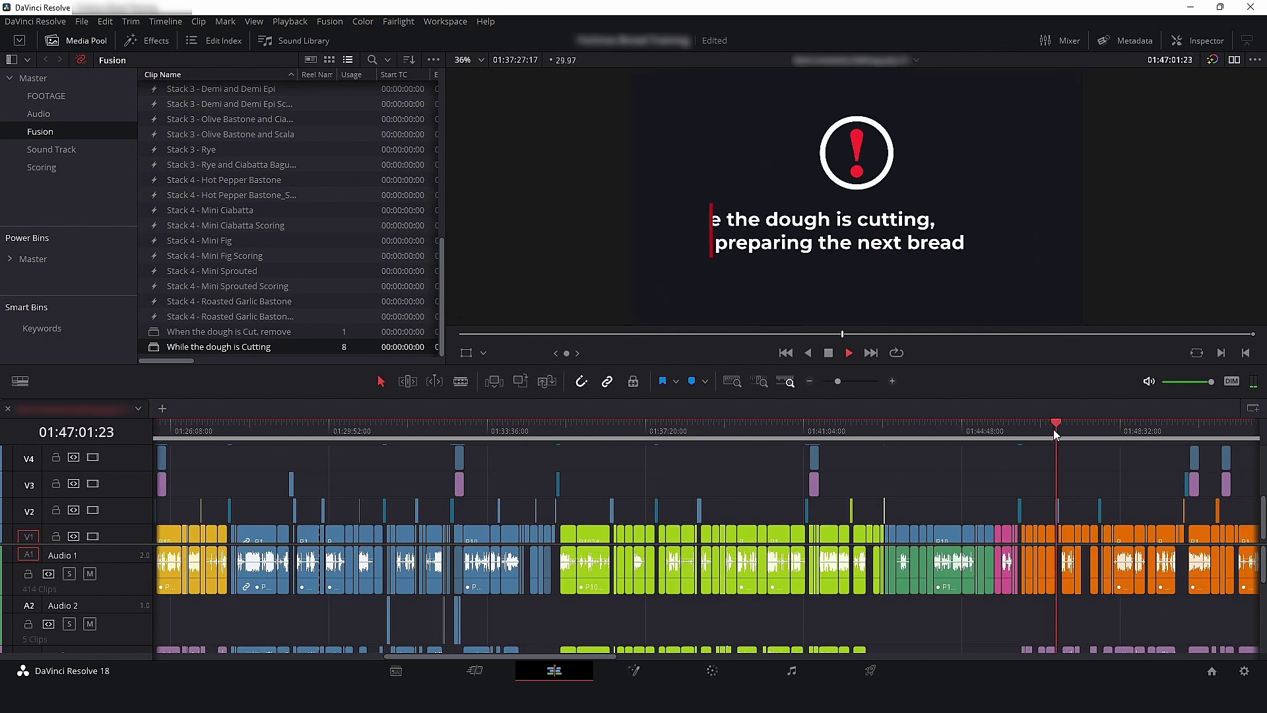
pyautogui.press('space')
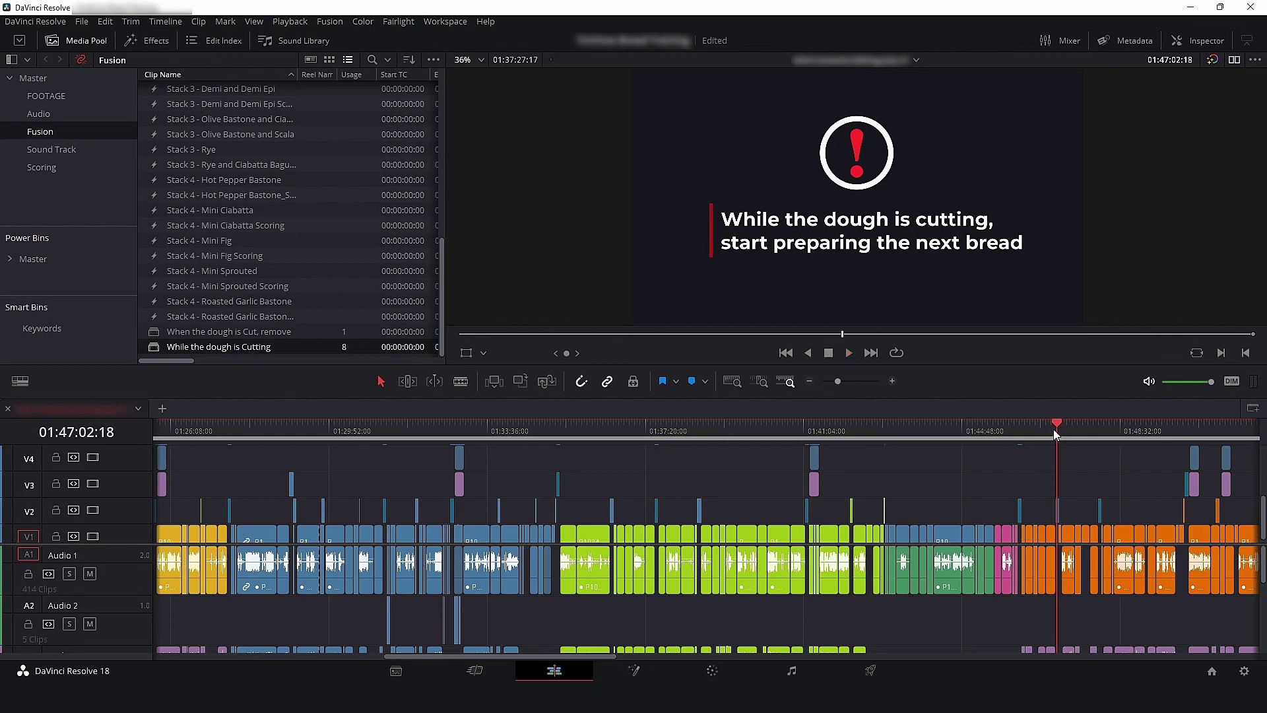
# Step: Reopen the "While the dough is Cutting" compound clip in its timeline and set its Exclamation text color to white on the Fusion page
pyautogui.rightClick(152, 348)
pyautogui.click(221, 413)
pyautogui.click(634, 670)
pyautogui.click(1127, 346)
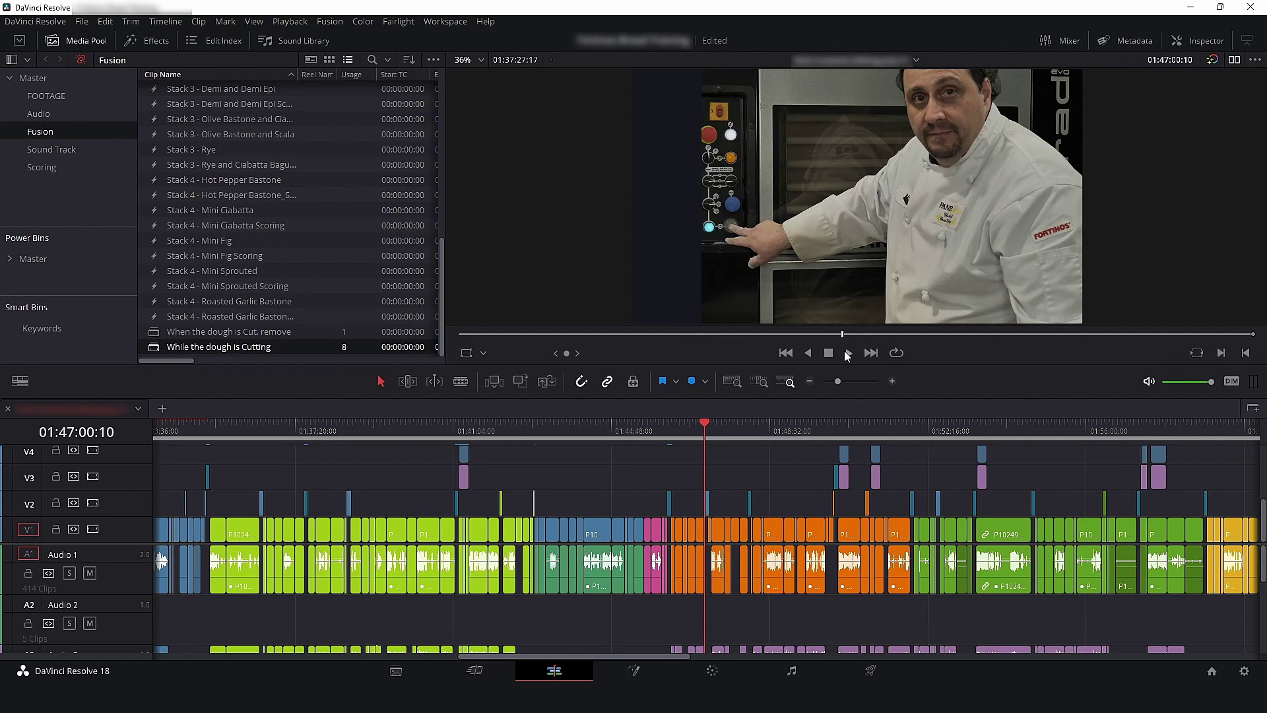
# Step: Play the title copies around 01:47:02 and 01:52:28 in the main timeline on the Edit page
pyautogui.click(847, 352)
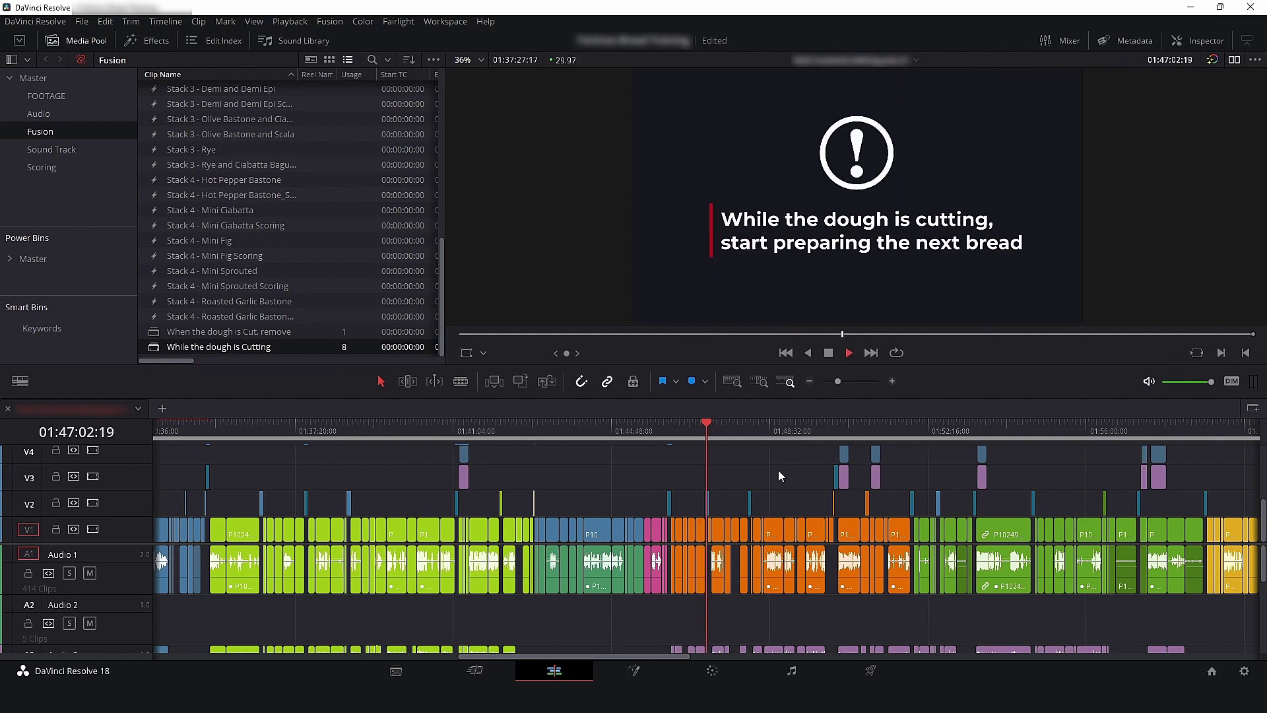
pyautogui.press('space')
pyautogui.moveTo(930, 433); pyautogui.dragTo(933, 433)
pyautogui.press('space')
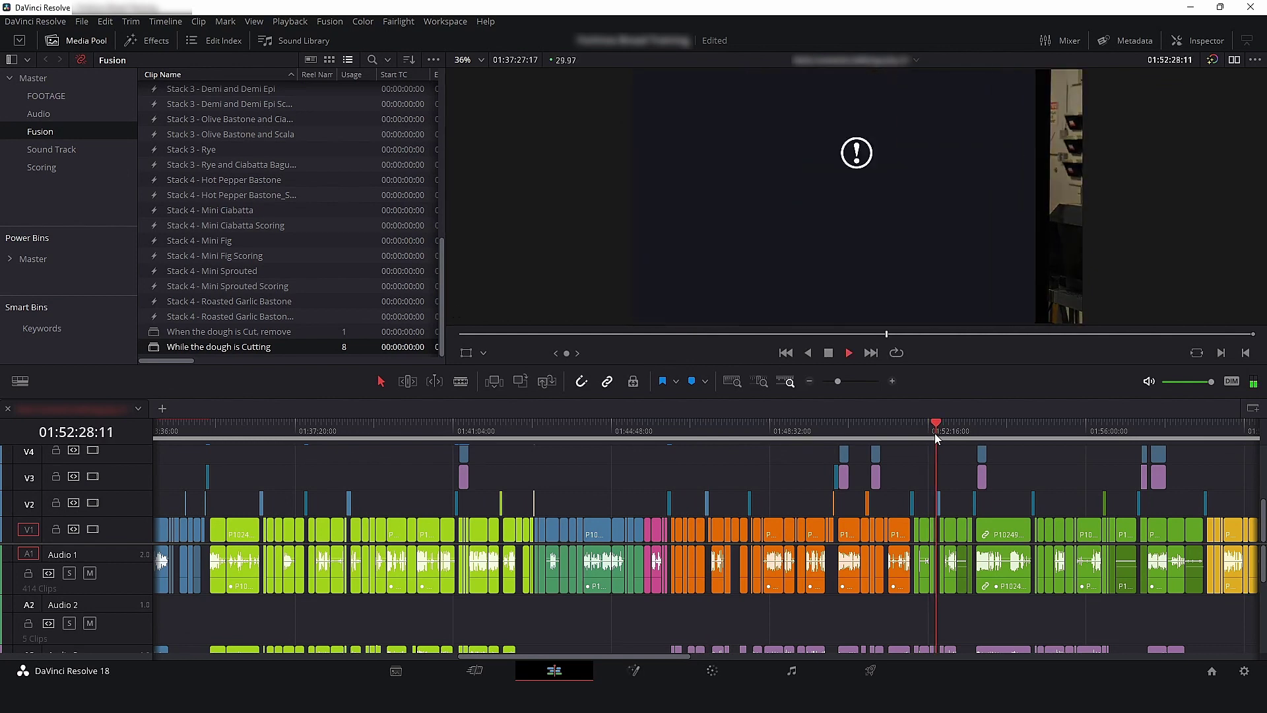
pyautogui.press('space')
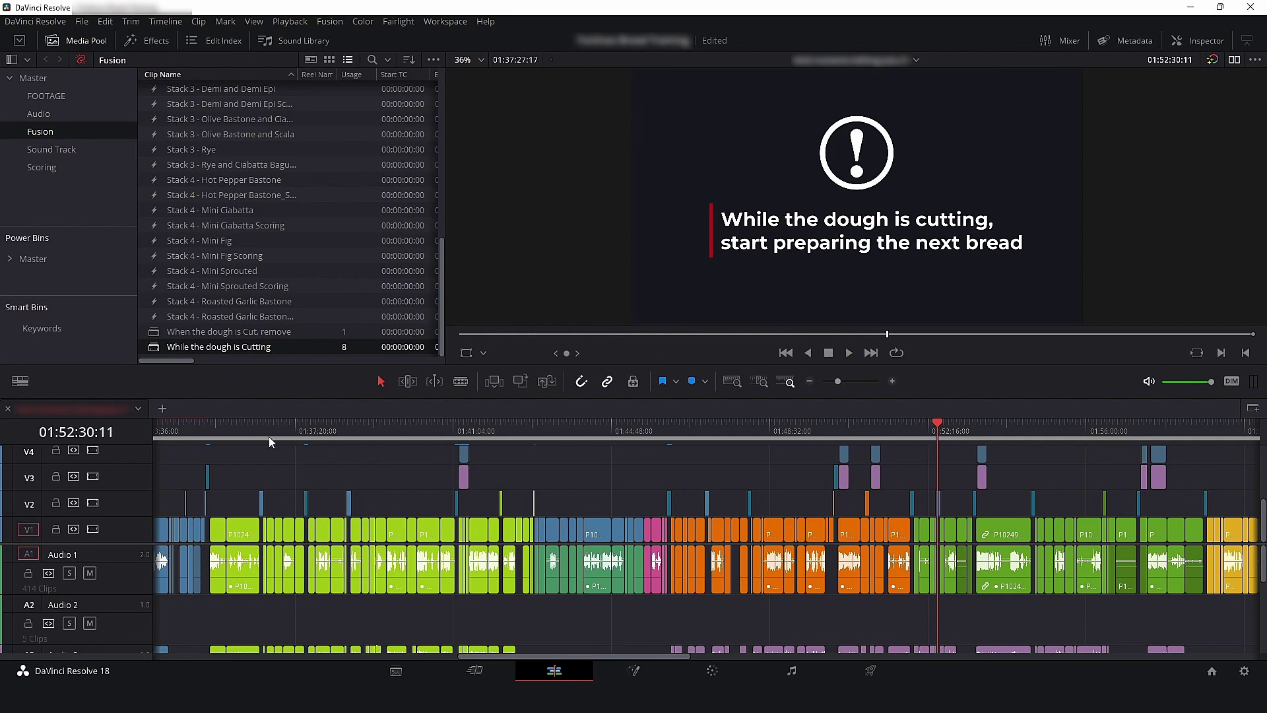